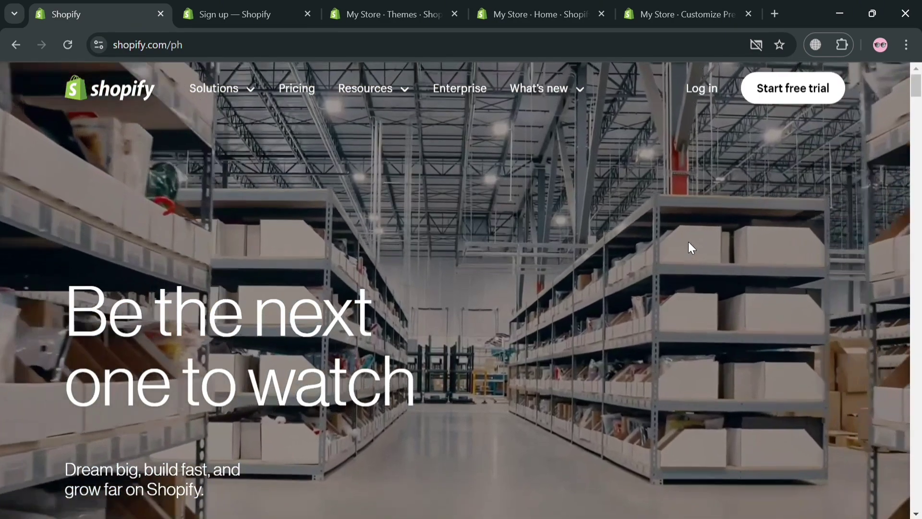
# Step: Scroll through the current page, then switch to the 'Sign up — Shopify' page
pyautogui.scroll(-6, 688, 241)
pyautogui.scroll(-10, 688, 241)
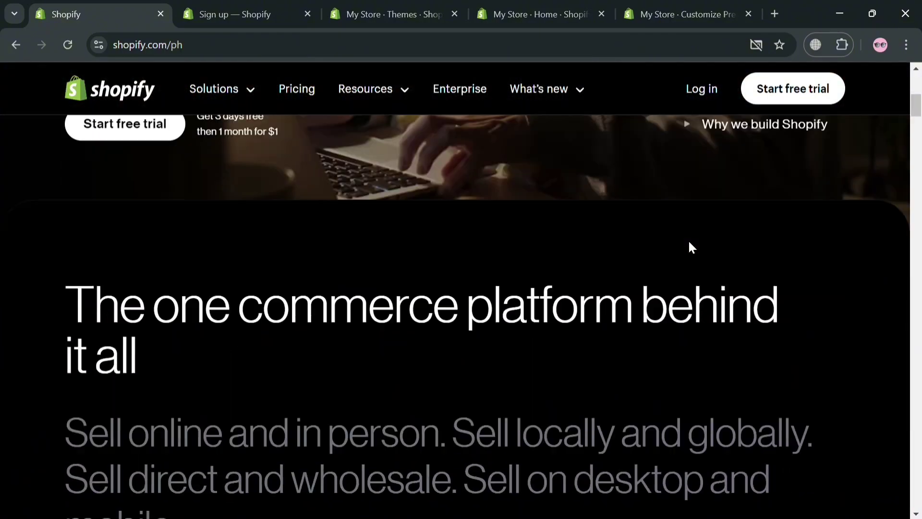
pyautogui.scroll(-15, 697, 249)
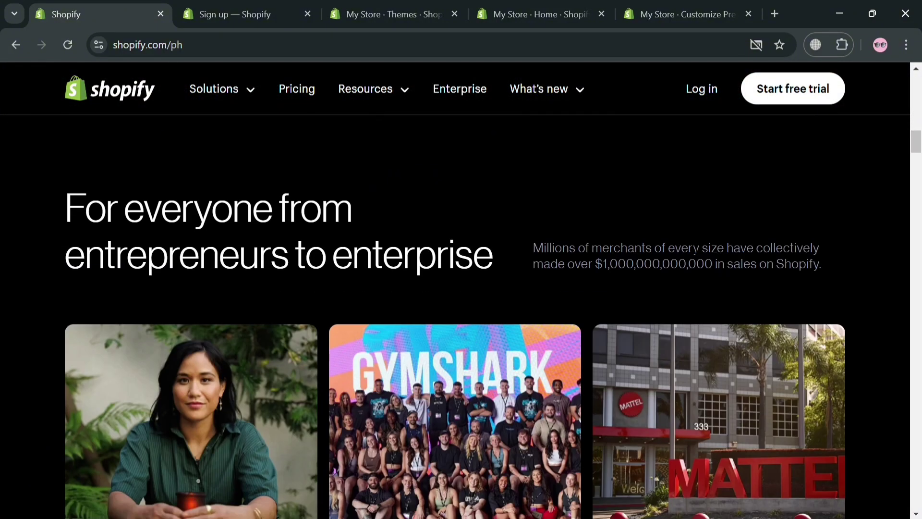
pyautogui.scroll(-15, 690, 245)
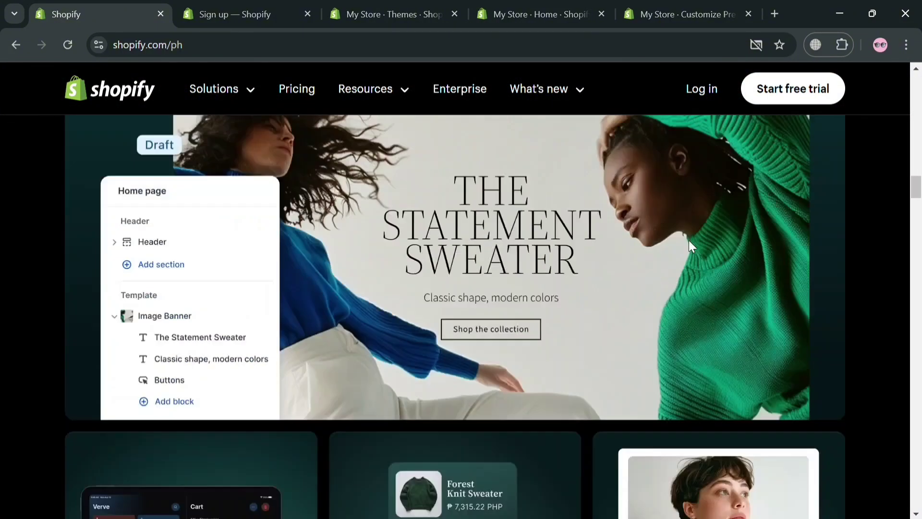
pyautogui.scroll(-9, 784, 233)
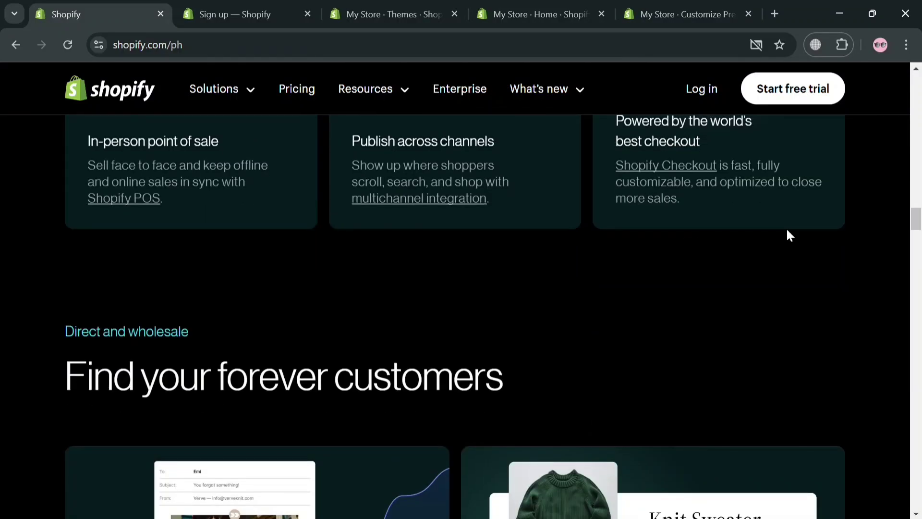
pyautogui.scroll(-12, 785, 234)
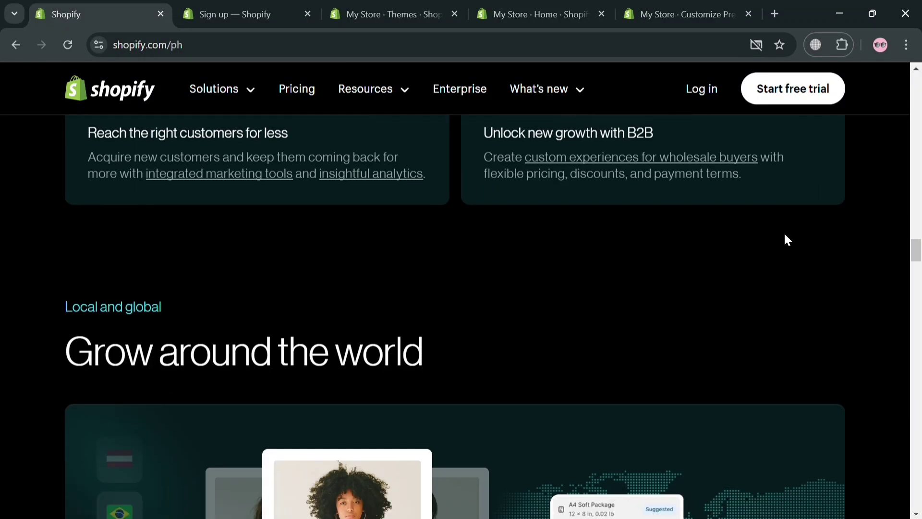
pyautogui.scroll(-10, 787, 233)
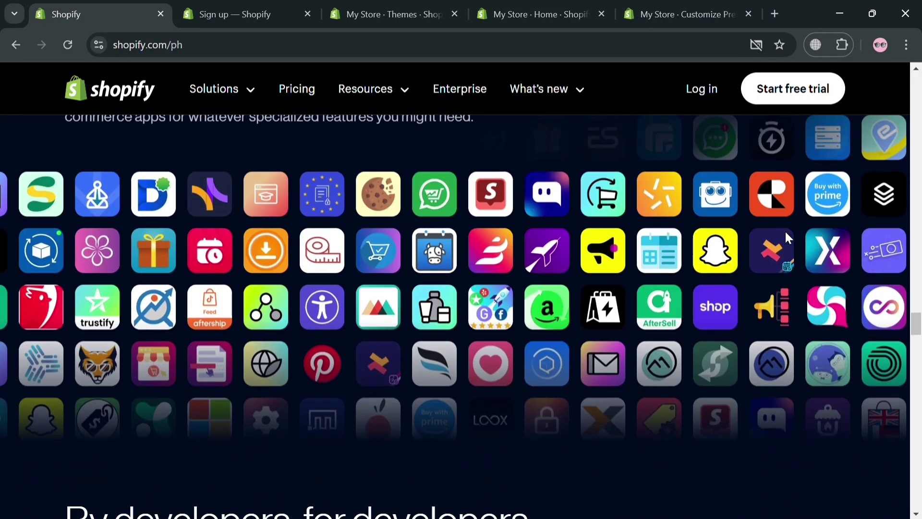
pyautogui.scroll(-15, 517, 284)
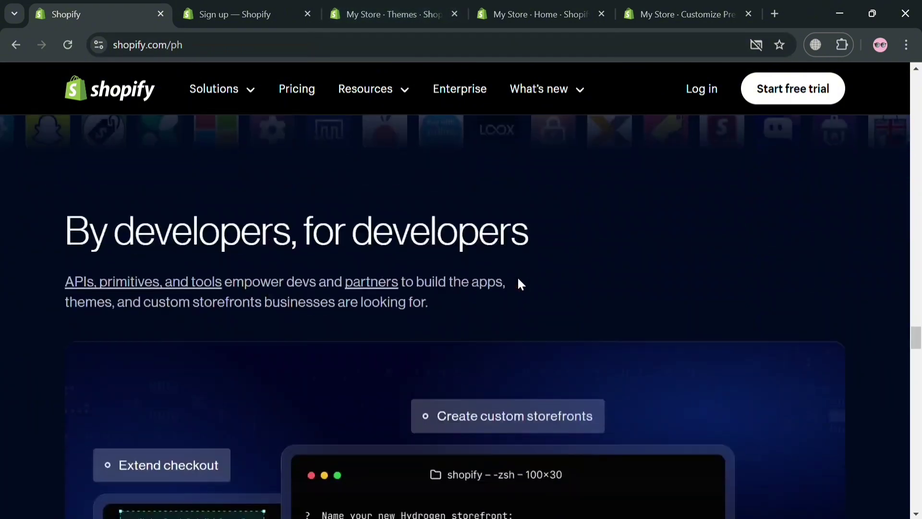
pyautogui.scroll(-12, 533, 294)
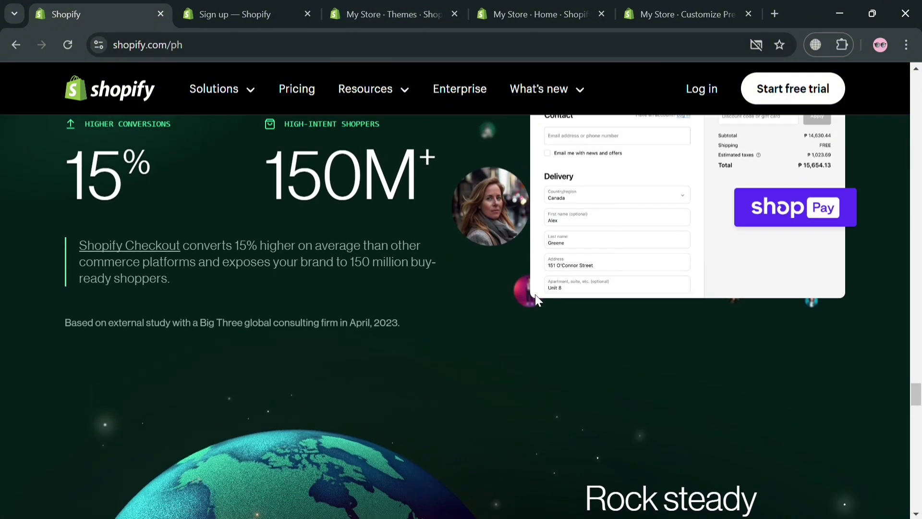
pyautogui.scroll(-15, 535, 294)
pyautogui.scroll(-20, 537, 297)
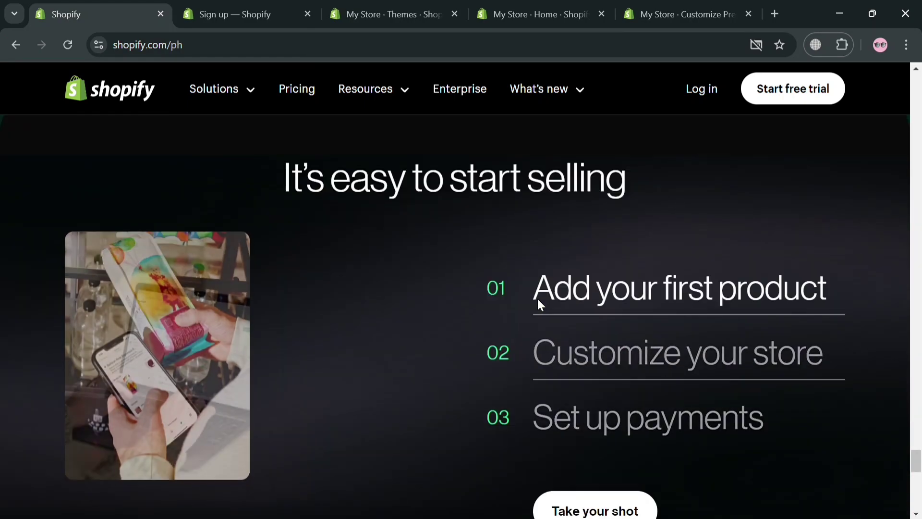
pyautogui.scroll(20, 539, 306)
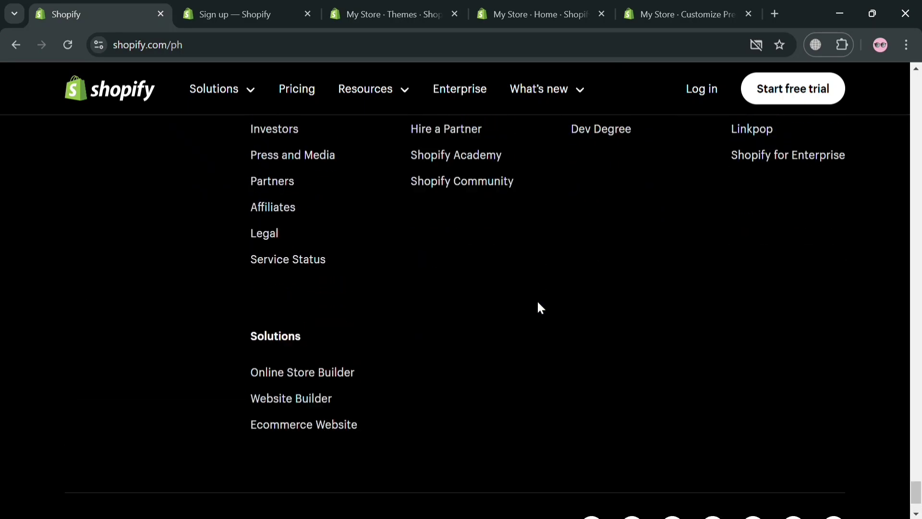
pyautogui.scroll(15, 538, 306)
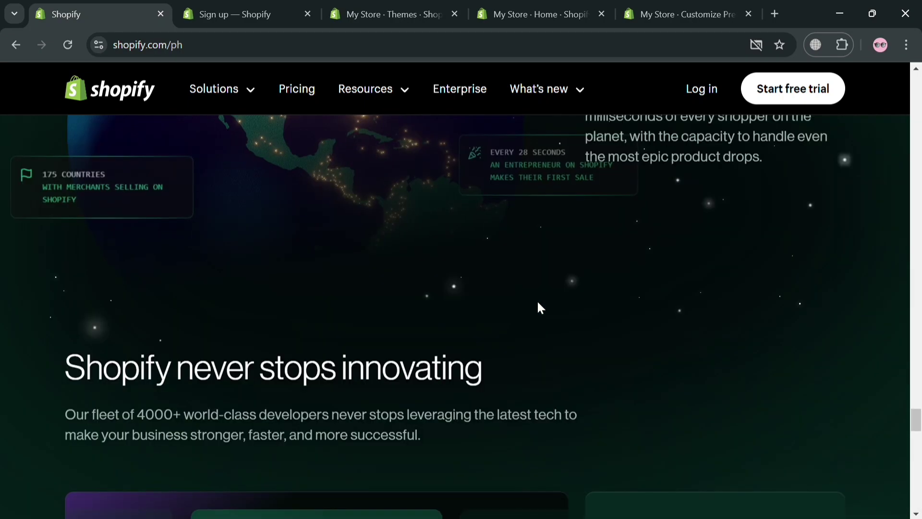
pyautogui.scroll(20, 537, 300)
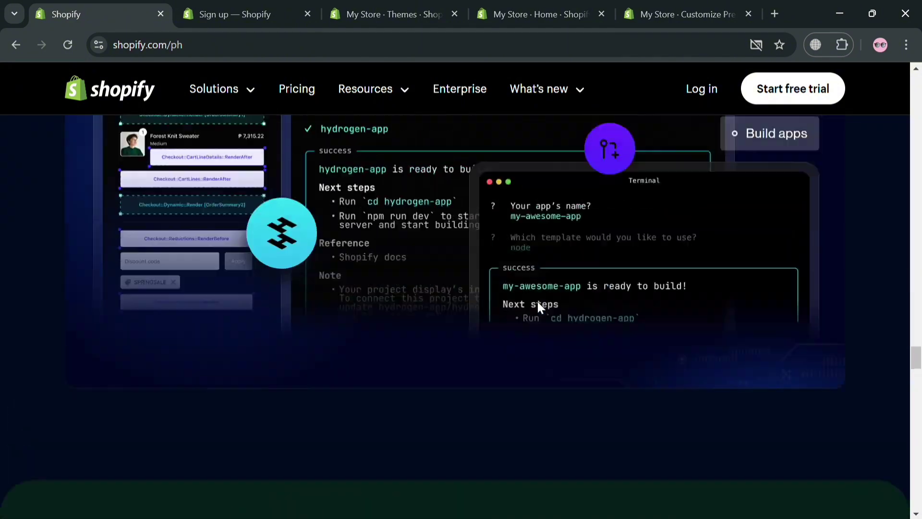
pyautogui.scroll(20, 543, 308)
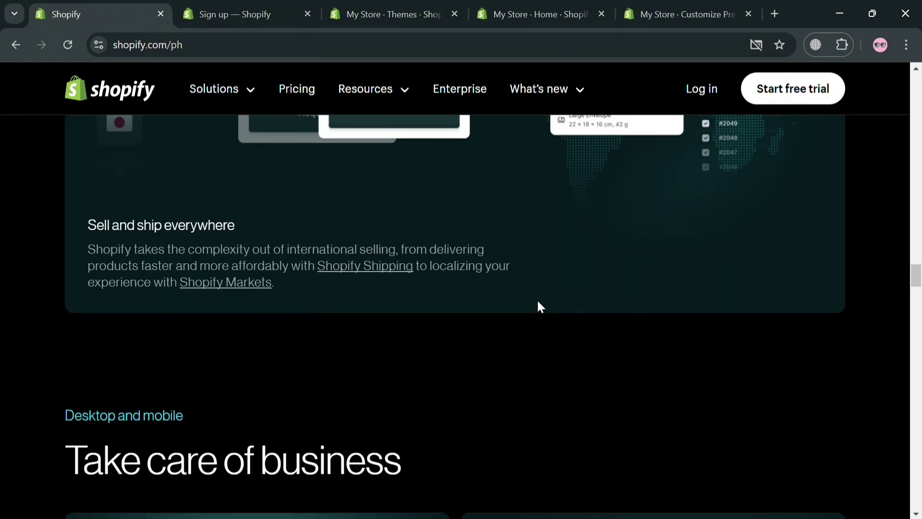
pyautogui.scroll(20, 538, 304)
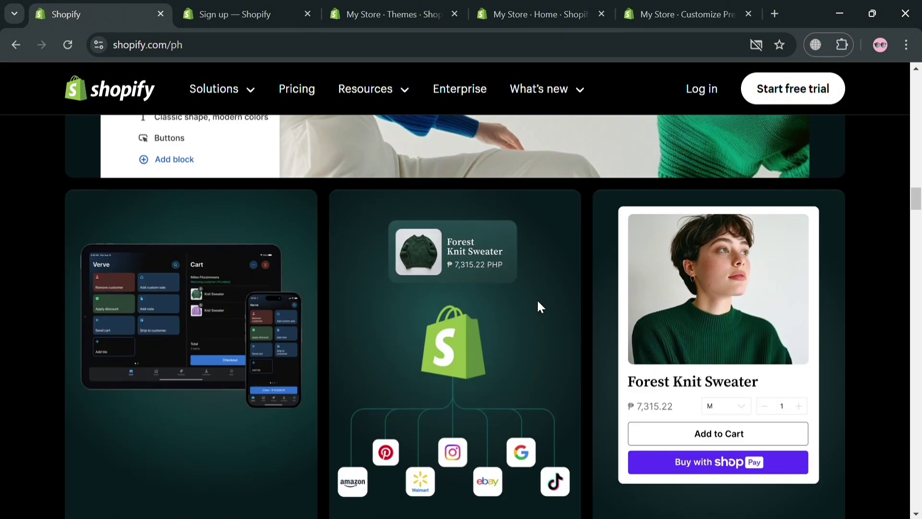
pyautogui.scroll(15, 537, 300)
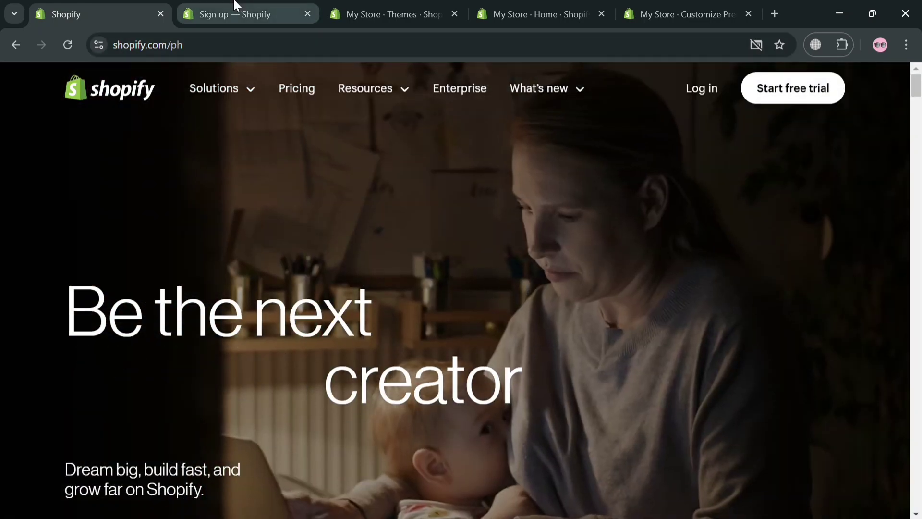
pyautogui.click(232, 7)
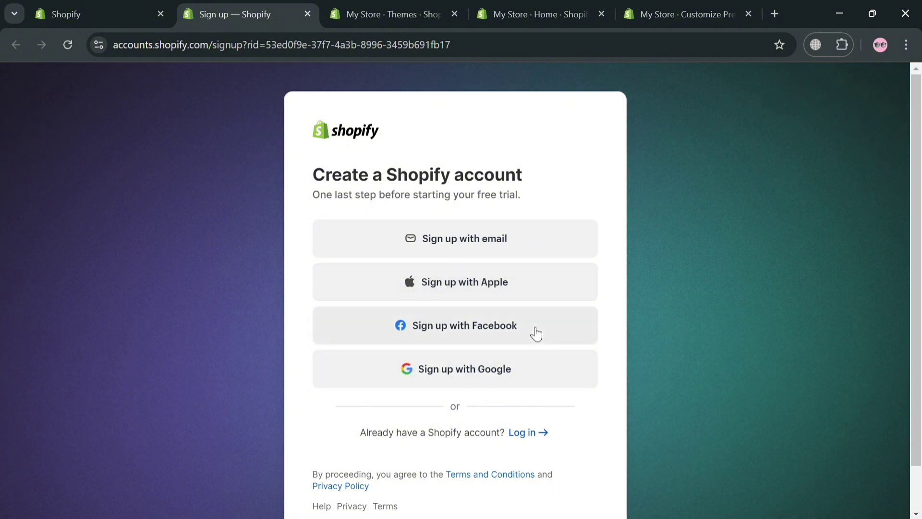
# Step: Go to the store admin home, collapse the trial-days reminder, and open Online Store themes
pyautogui.click(389, 14)
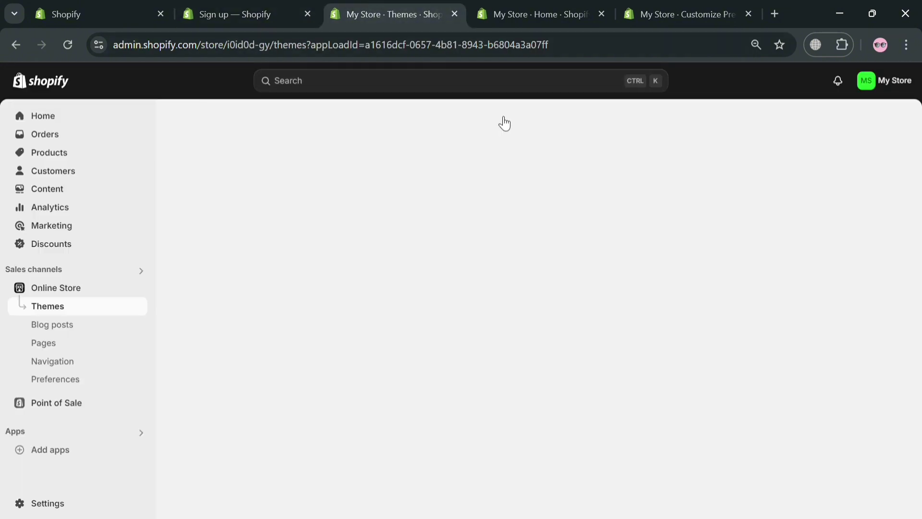
pyautogui.click(98, 125)
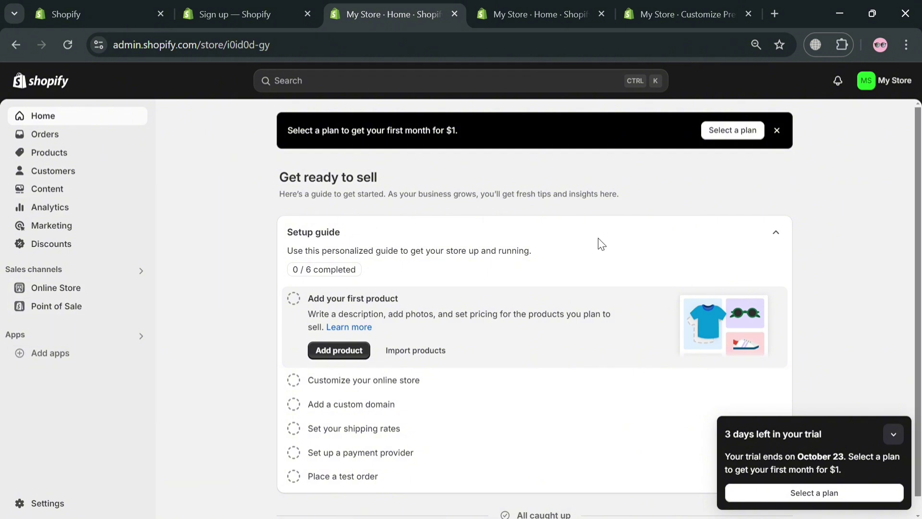
pyautogui.click(894, 433)
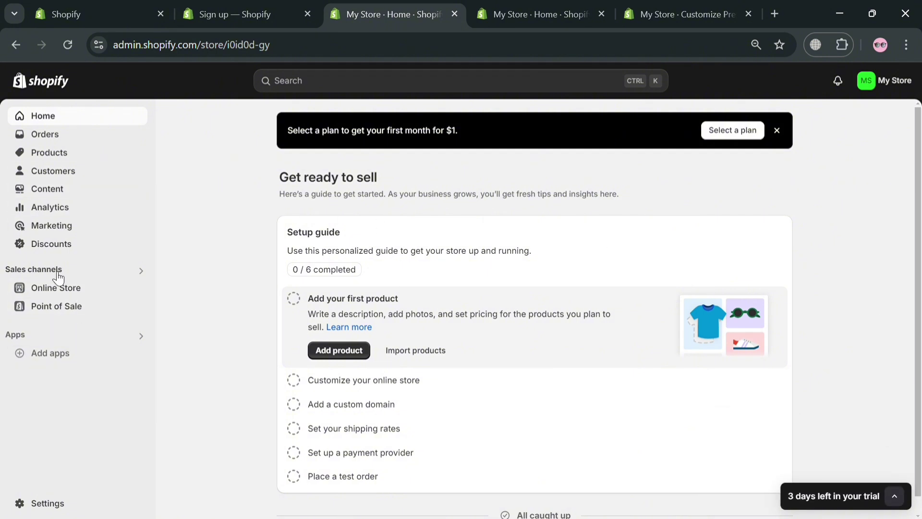
pyautogui.click(77, 292)
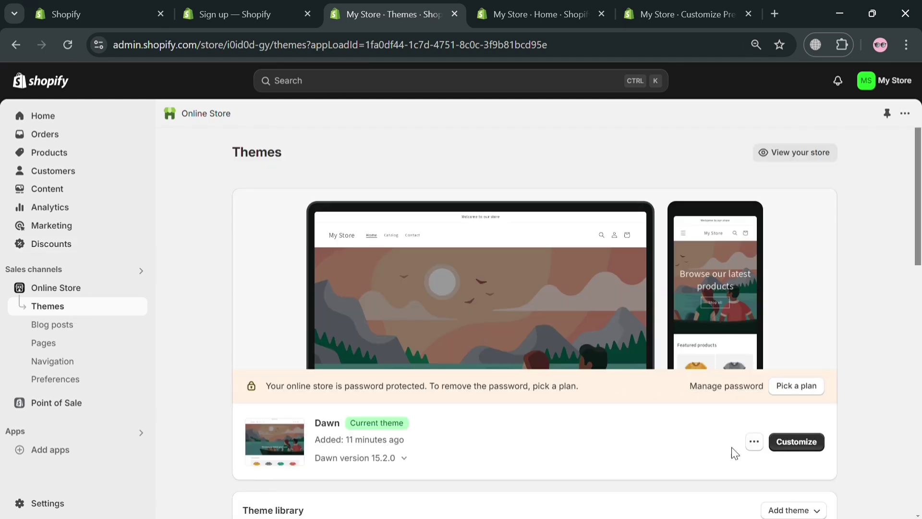
# Step: Look over the Popular free themes and launch the Shopify Theme Store in a new tab
pyautogui.scroll(-10, 724, 457)
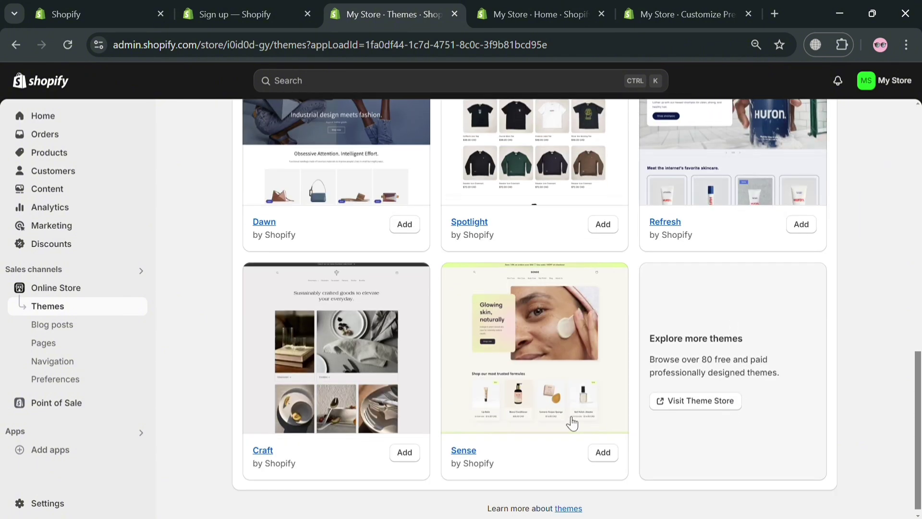
pyautogui.scroll(1, 328, 317)
pyautogui.scroll(-3, 773, 437)
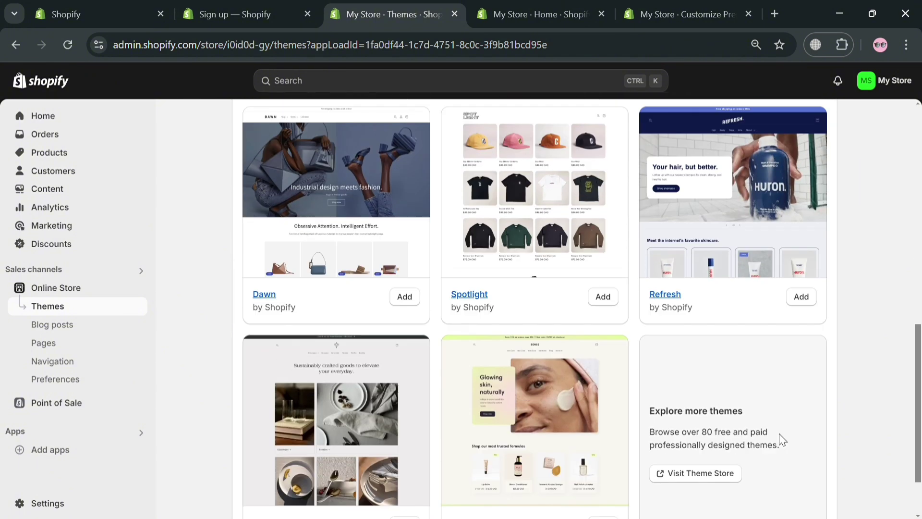
pyautogui.click(703, 395)
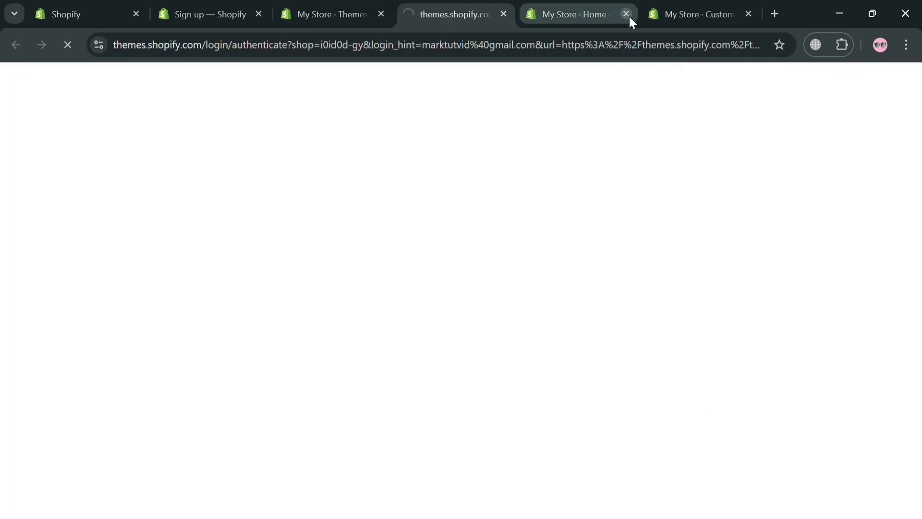
# Step: Close the extra store home tab, browse the Prestige theme page, and return to admin Themes
pyautogui.click(629, 16)
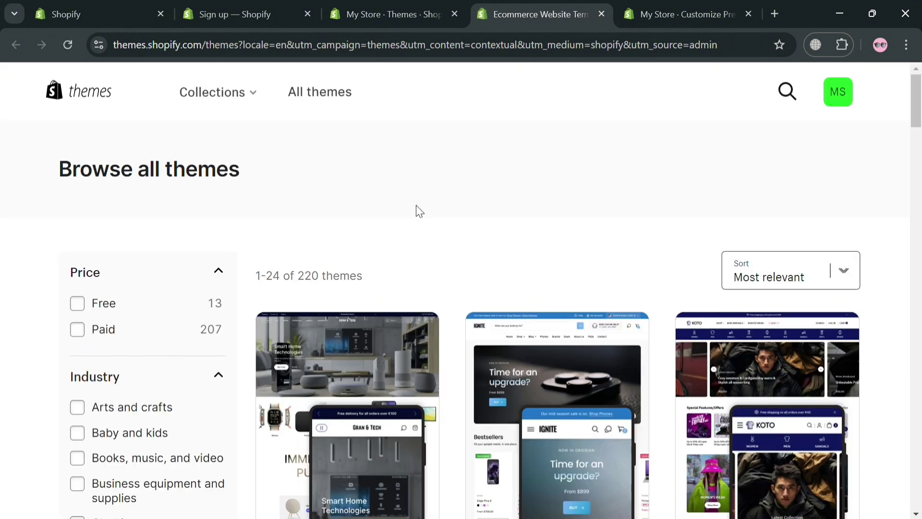
pyautogui.scroll(-10, 308, 345)
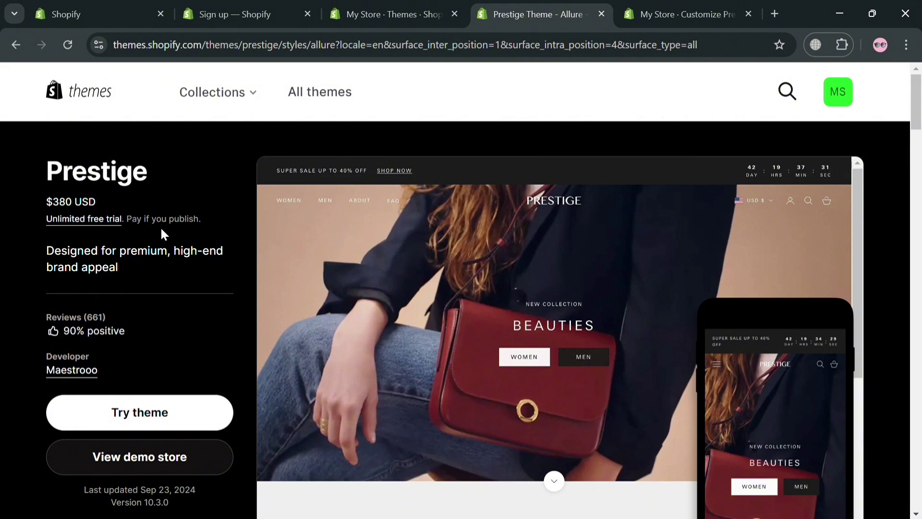
pyautogui.scroll(-2, 72, 278)
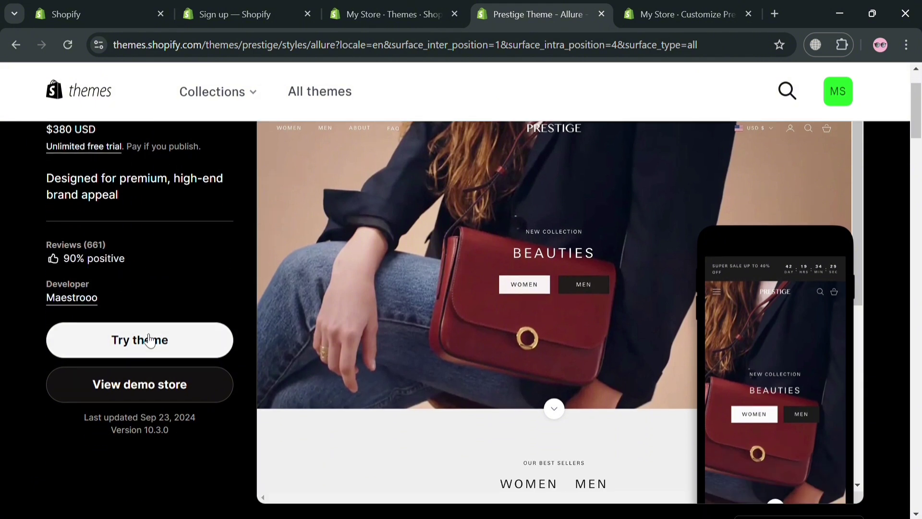
pyautogui.scroll(2, 182, 347)
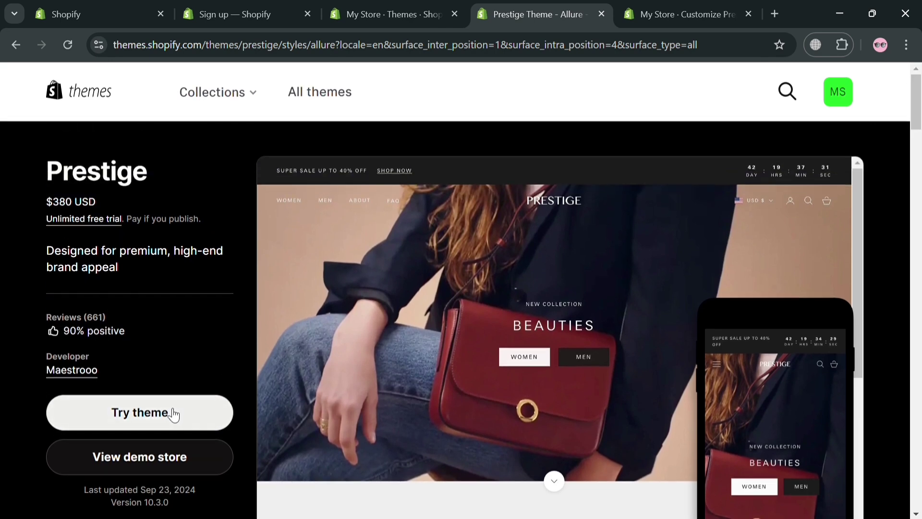
pyautogui.click(390, 13)
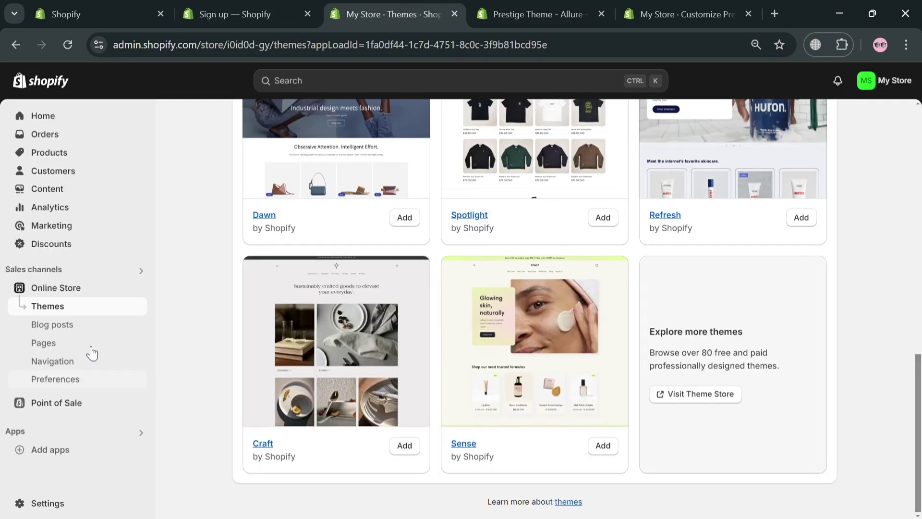
# Step: In the Prestige theme editor, select the home page's first hero image slide
pyautogui.scroll(6, 428, 243)
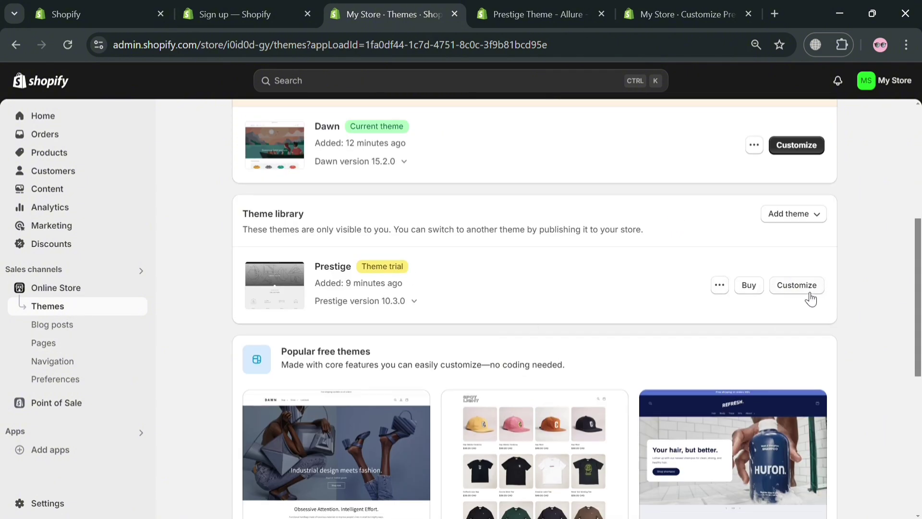
pyautogui.click(687, 6)
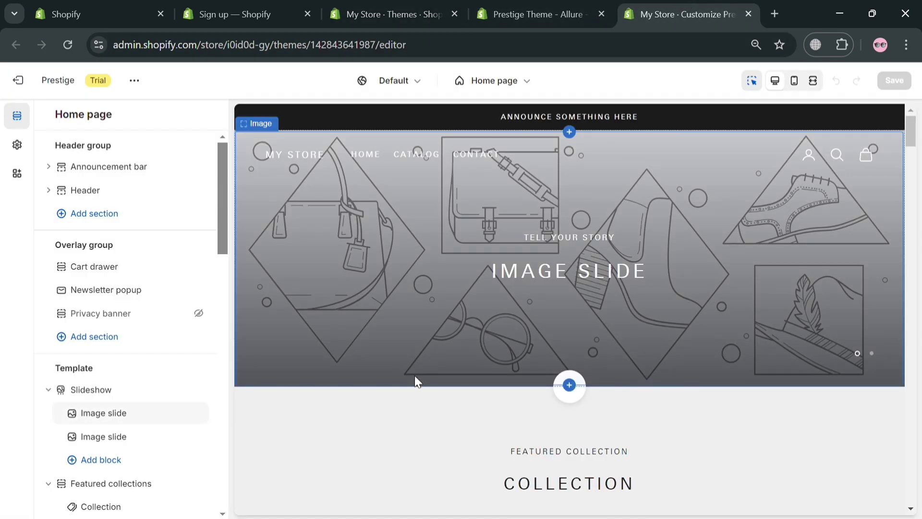
pyautogui.scroll(-10, 494, 442)
pyautogui.scroll(10, 500, 436)
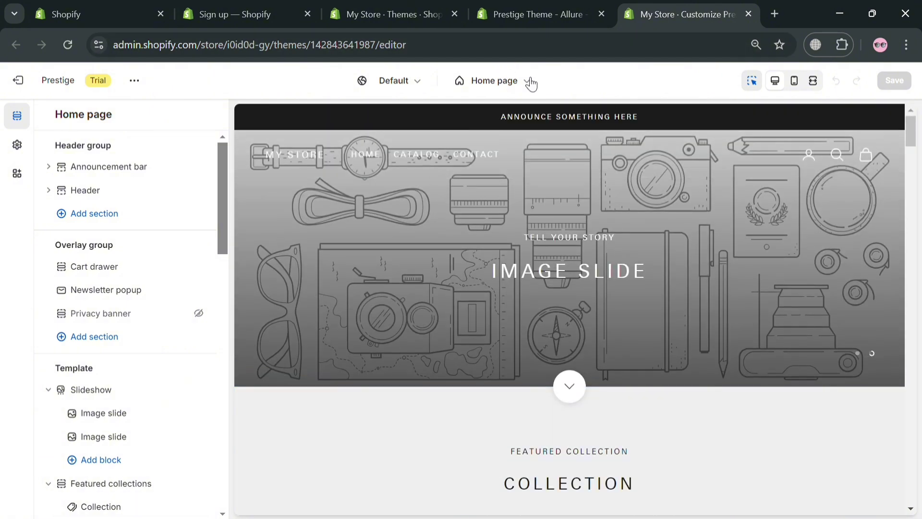
pyautogui.click(527, 80)
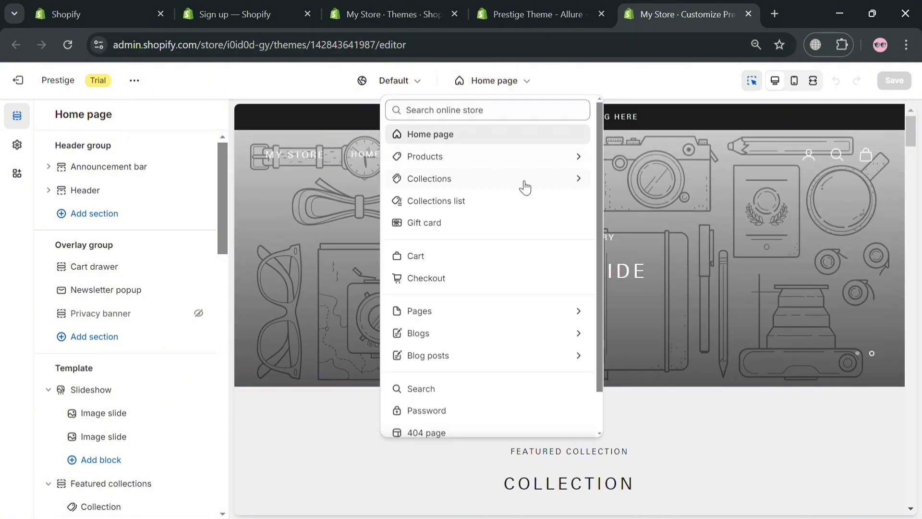
pyautogui.click(308, 413)
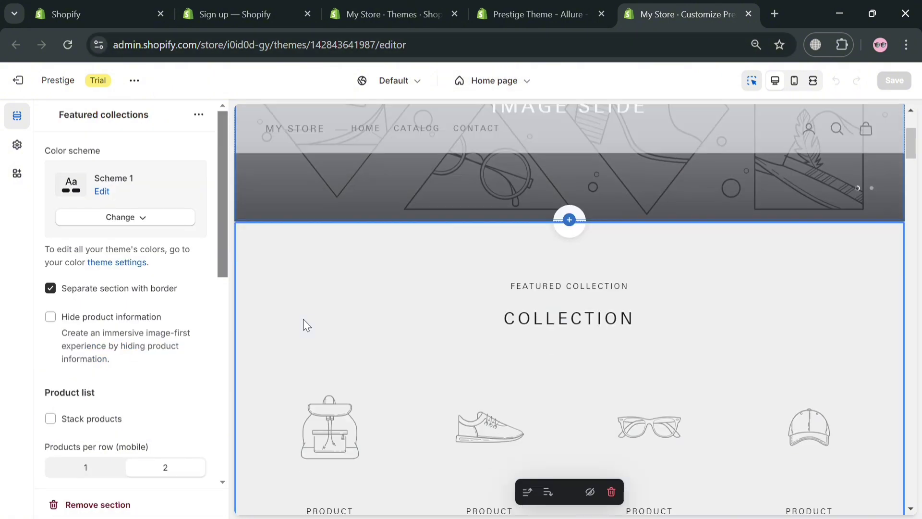
pyautogui.scroll(5, 343, 325)
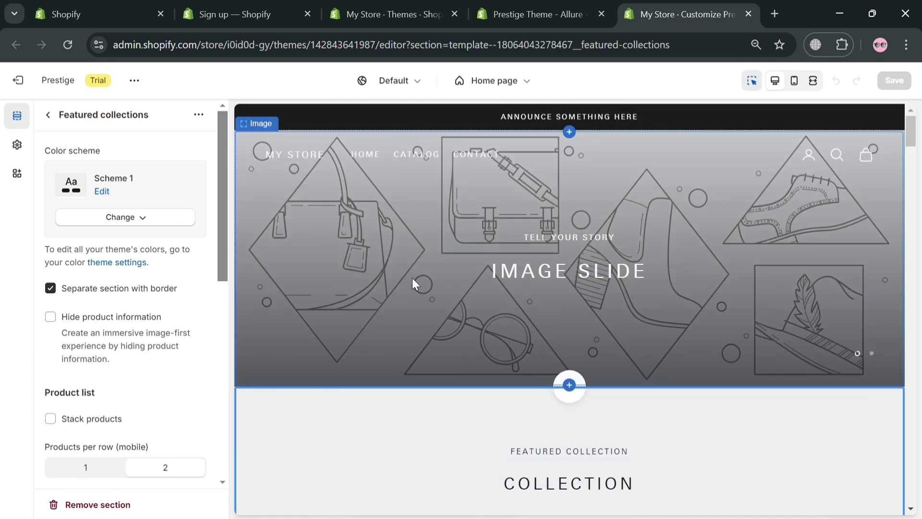
pyautogui.click(382, 281)
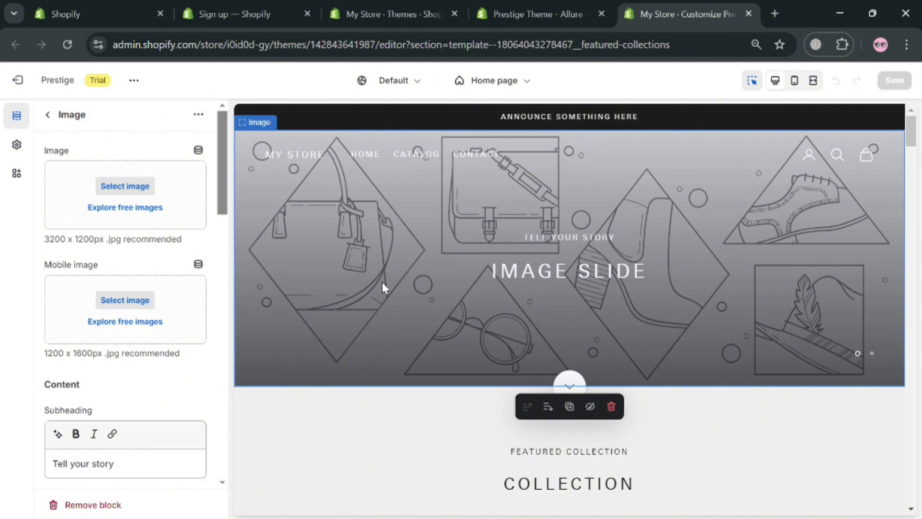
# Step: Set the slide image to the free 't-shirt-store' clothes-rack photo from Shopping & Sale
pyautogui.click(149, 214)
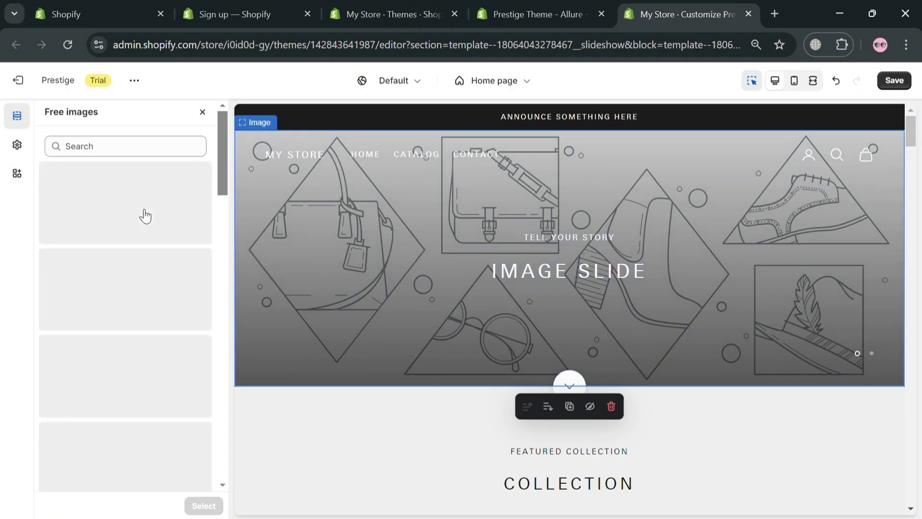
pyautogui.scroll(-4, 165, 370)
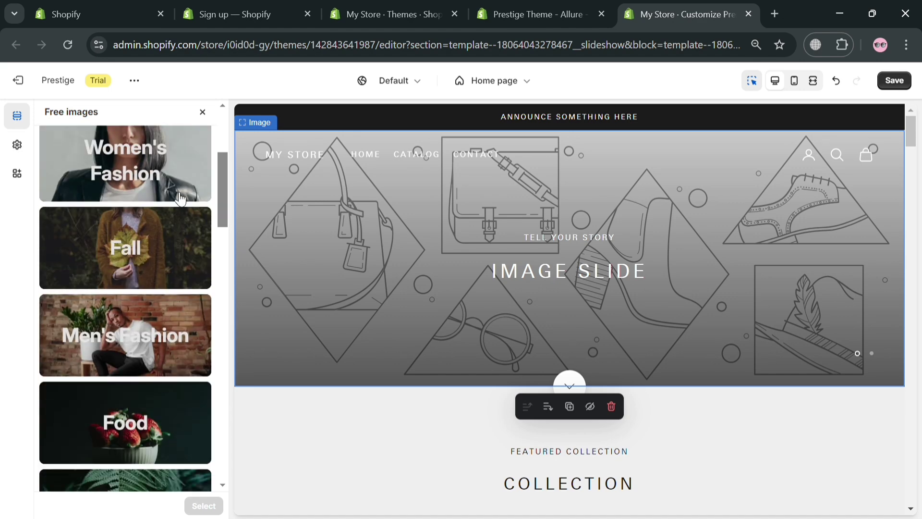
pyautogui.scroll(-2, 177, 240)
pyautogui.scroll(-1, 177, 275)
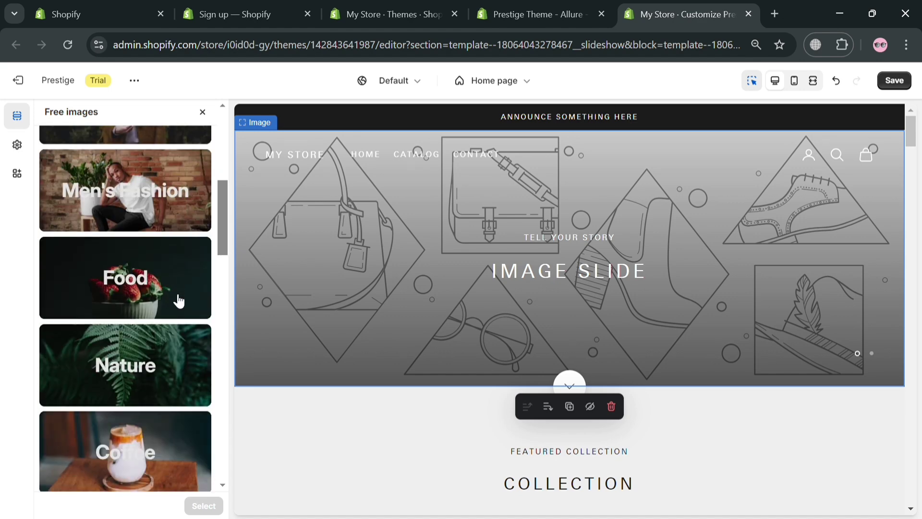
pyautogui.click(138, 196)
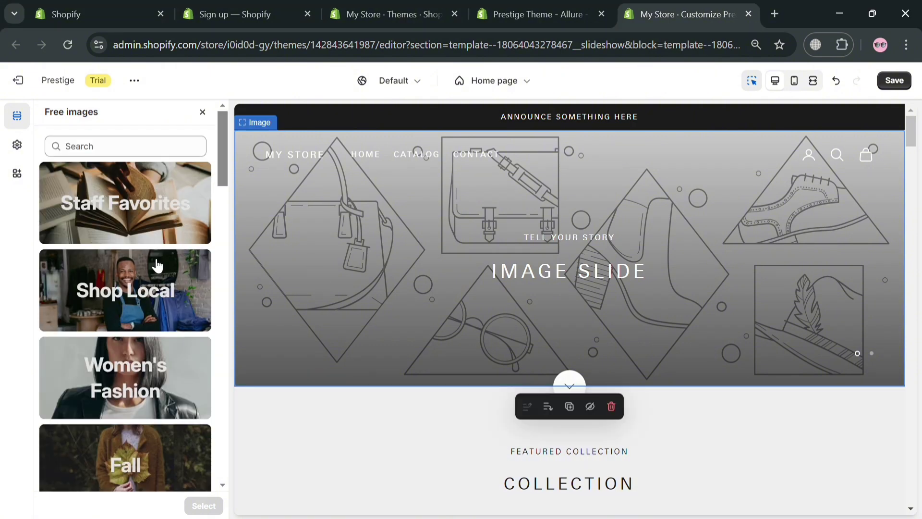
pyautogui.scroll(-5, 139, 349)
pyautogui.scroll(-3, 166, 273)
pyautogui.scroll(-5, 163, 293)
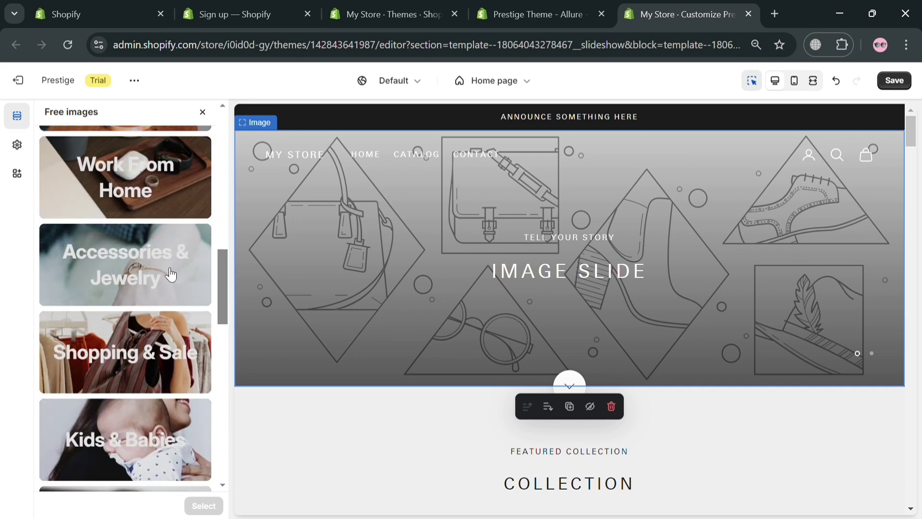
pyautogui.click(160, 353)
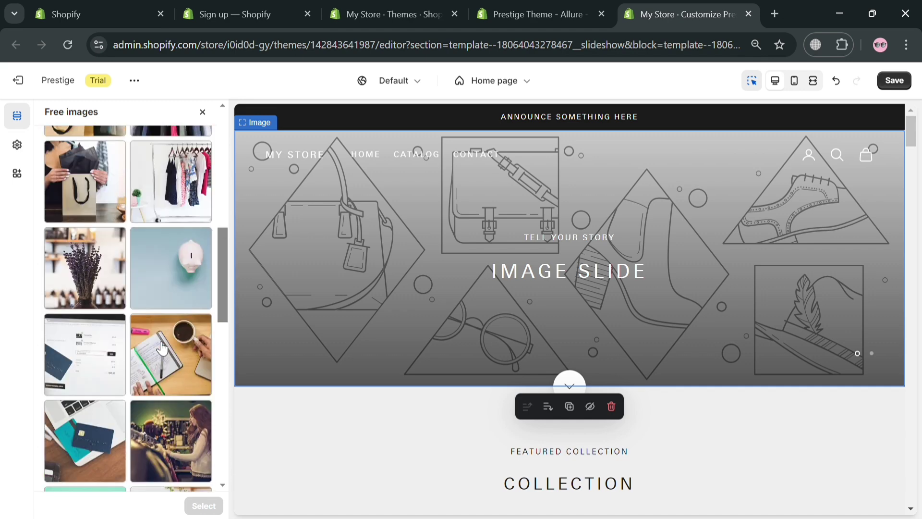
pyautogui.scroll(4, 190, 211)
pyautogui.click(186, 233)
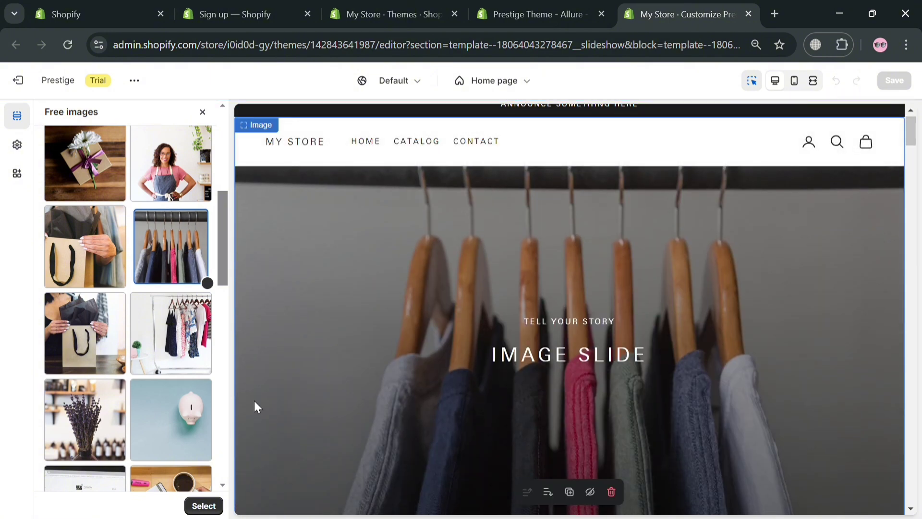
pyautogui.click(212, 507)
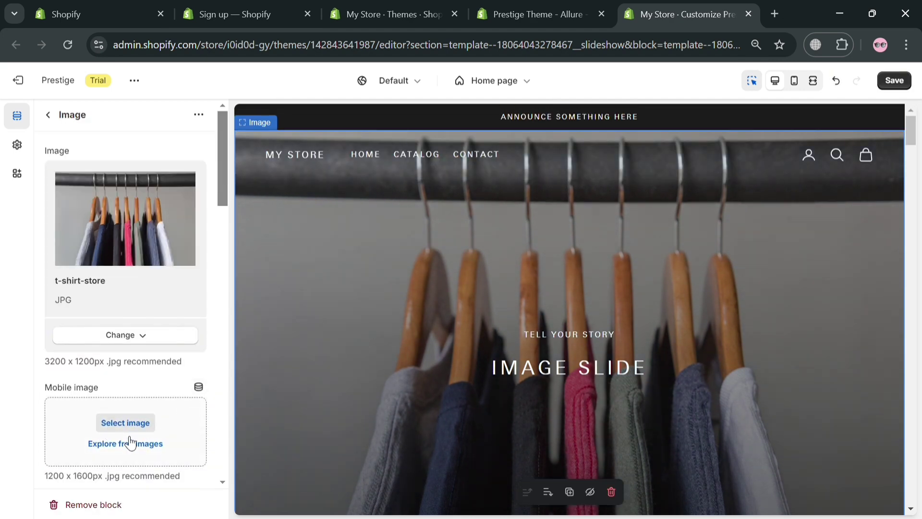
# Step: Set subheading to 'SHOP AT LOWEST PRICE' and heading to 'YOUR FASHION TASTE IS ON POINT'
pyautogui.scroll(-3, 141, 442)
pyautogui.scroll(-3, 152, 398)
pyautogui.click(143, 305)
pyautogui.tripleClick(142, 305)
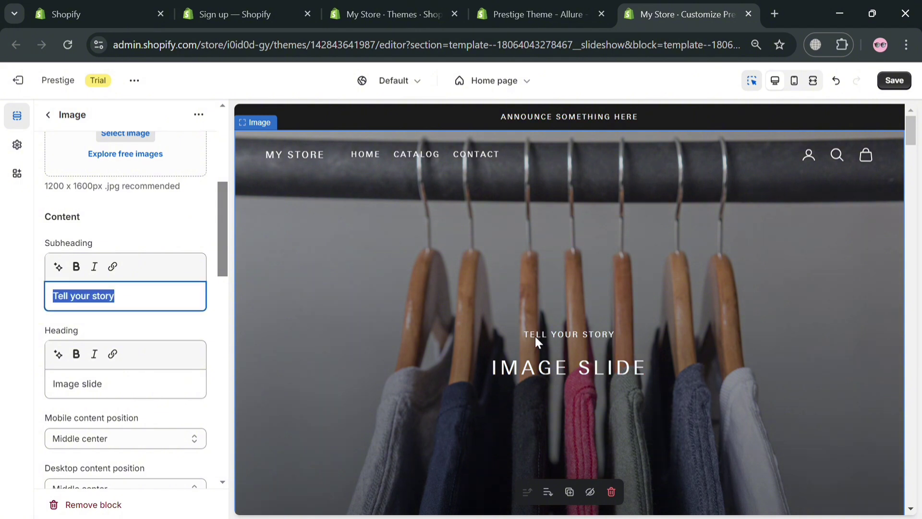
pyautogui.write('SH')
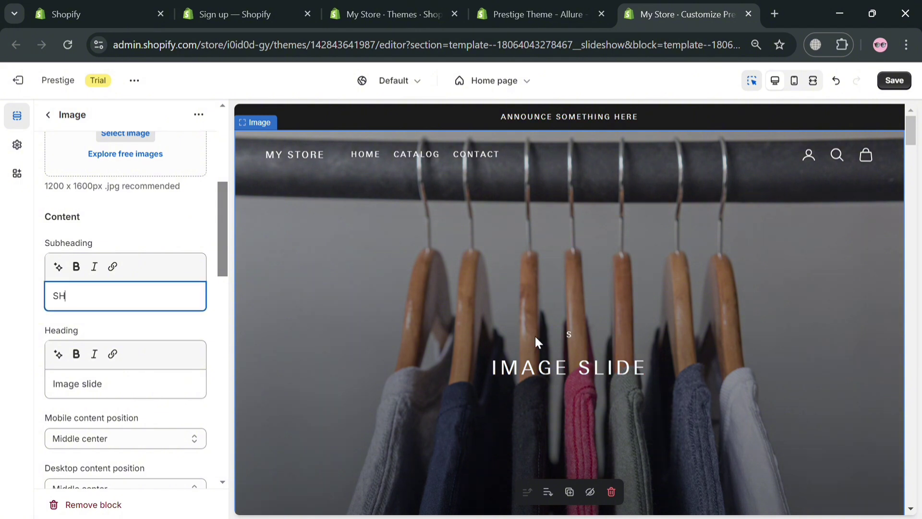
pyautogui.write('OP AT LOWEST PRICE')
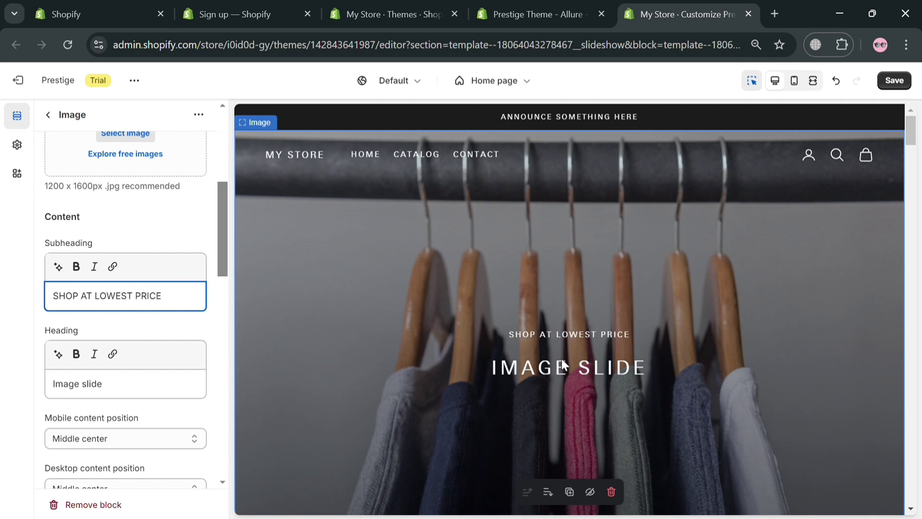
pyautogui.tripleClick(136, 394)
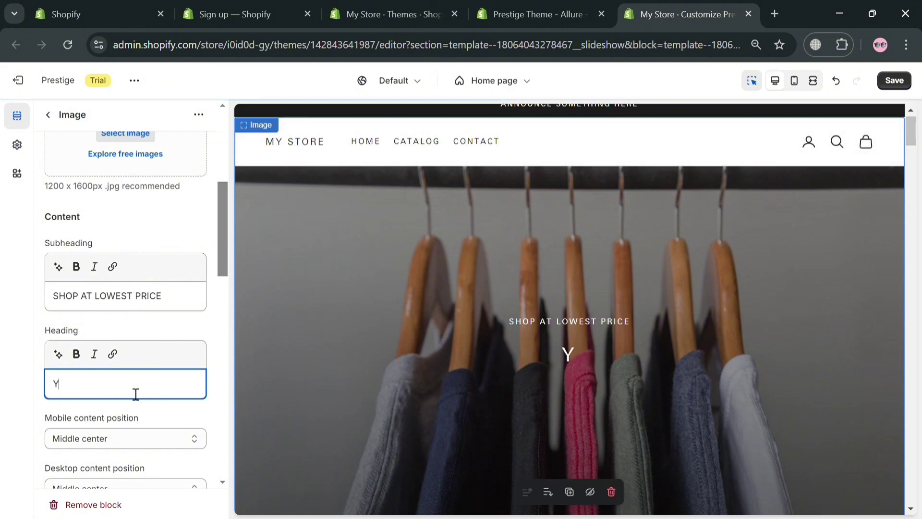
pyautogui.write('YOUR FASHION TASTE IS O')
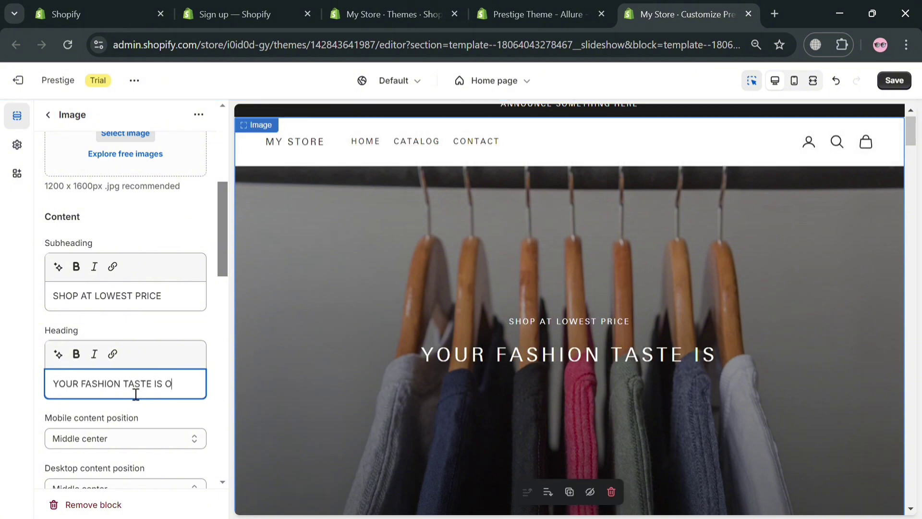
pyautogui.write('N POINT')
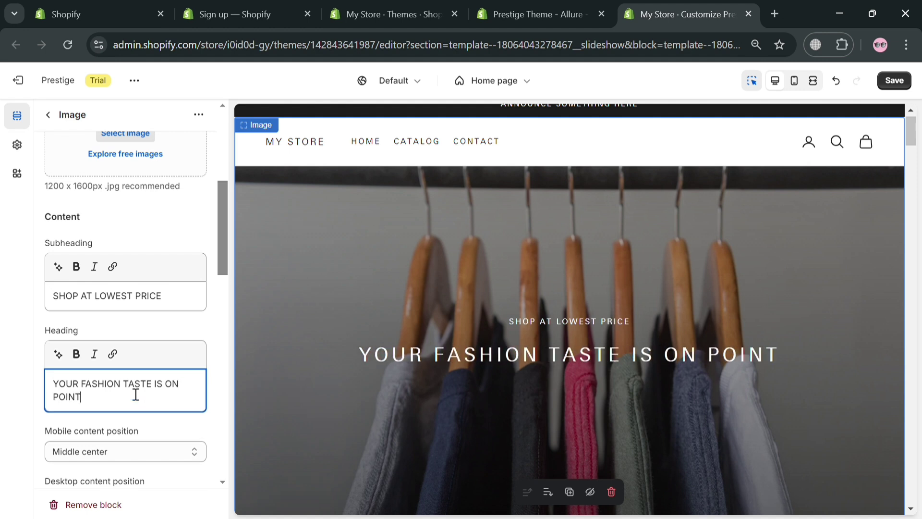
# Step: Review the Image block's button and colour settings, then go back to the Home page sections
pyautogui.scroll(-3, 174, 341)
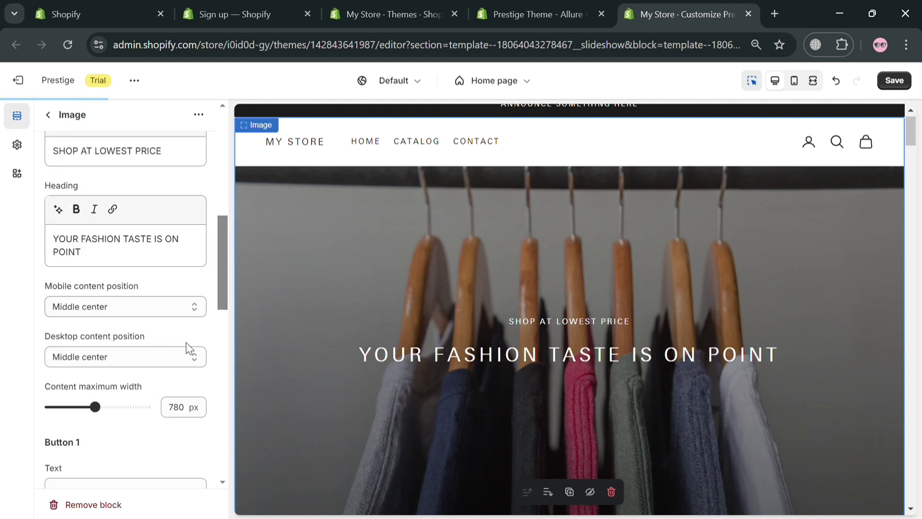
pyautogui.scroll(-3, 186, 342)
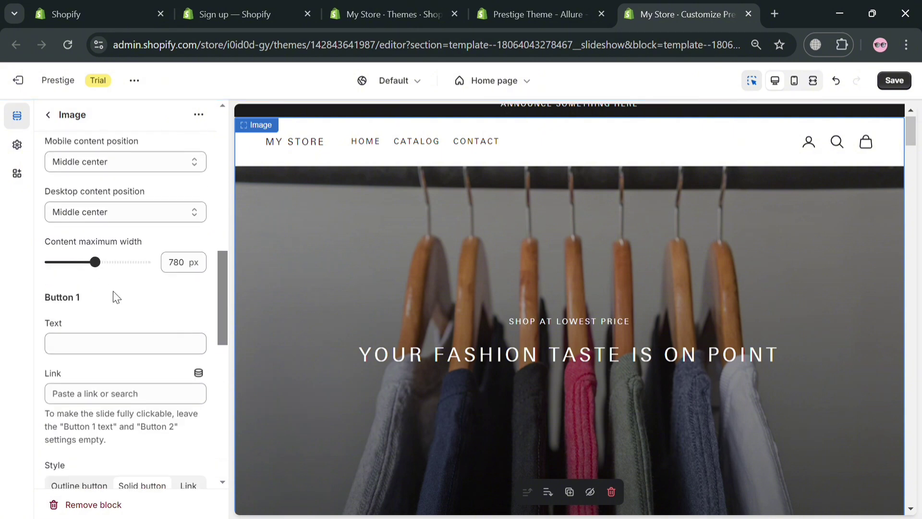
pyautogui.scroll(-5, 149, 354)
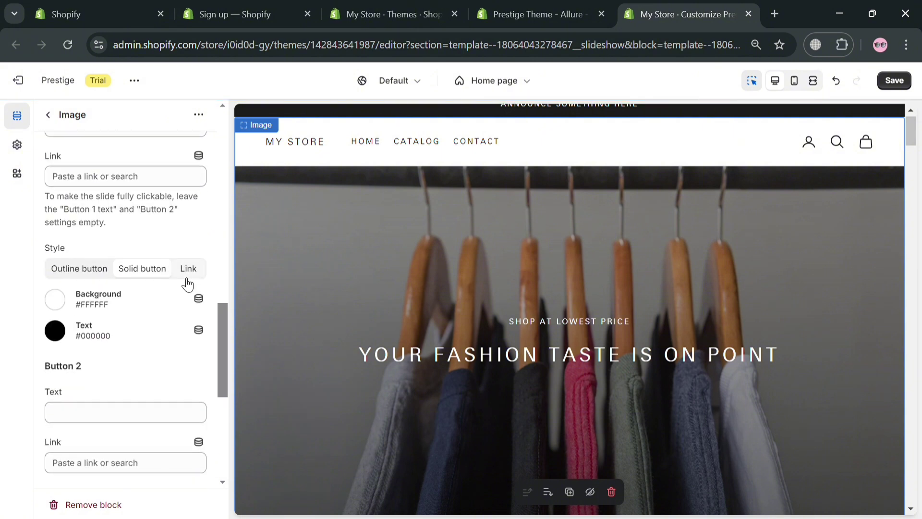
pyautogui.scroll(-5, 109, 335)
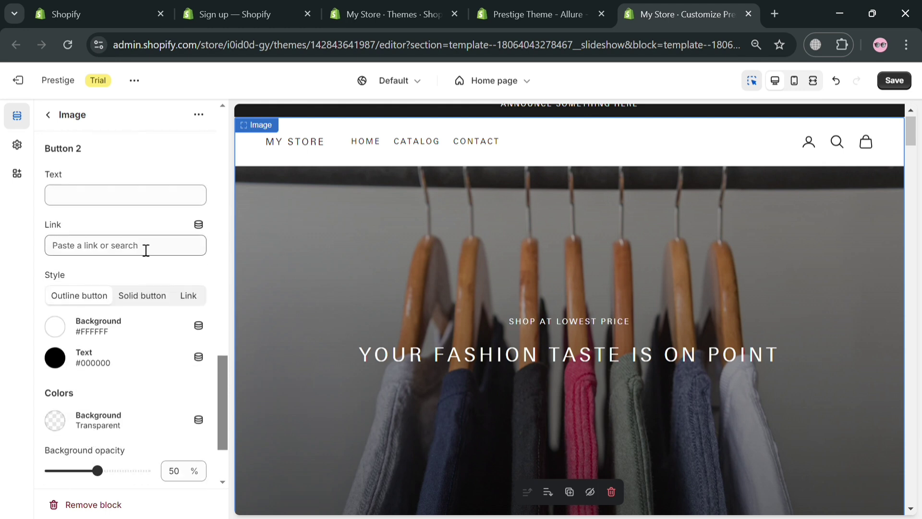
pyautogui.scroll(-3, 105, 363)
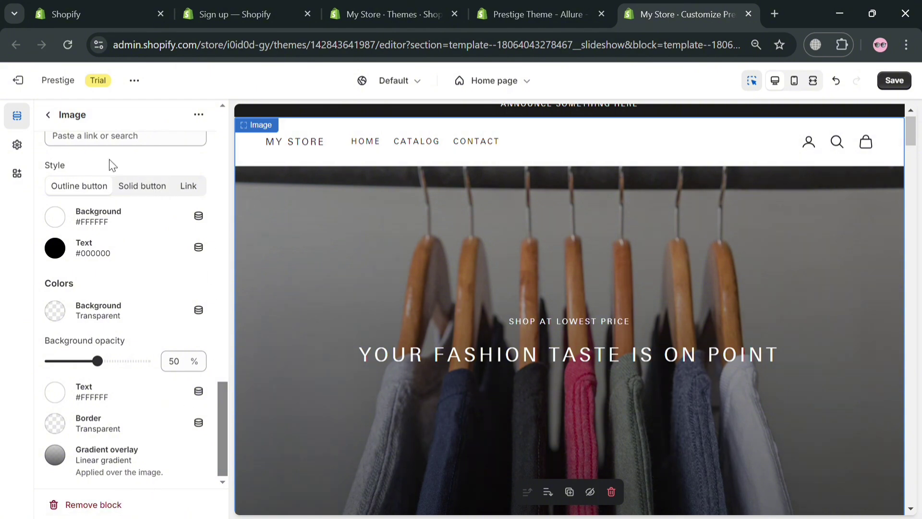
pyautogui.click(48, 115)
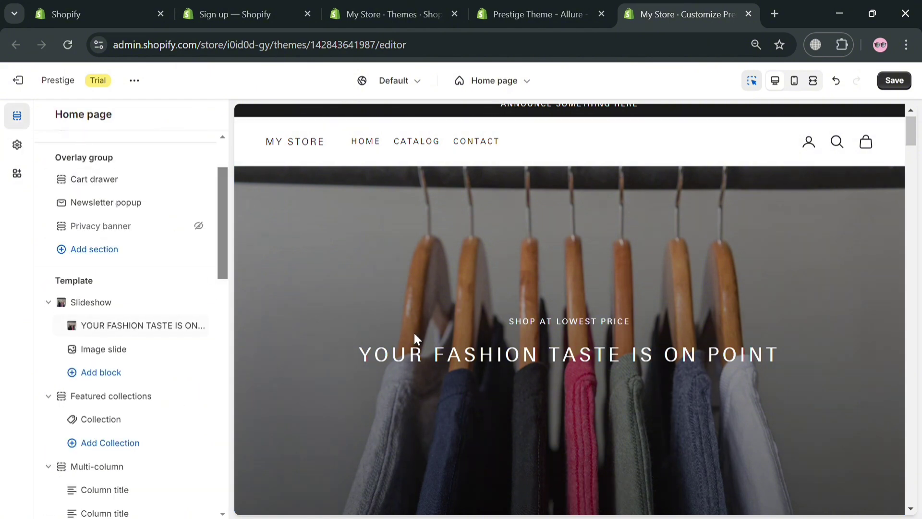
# Step: Move past the featured collection and select the Multi-column section to show its settings
pyautogui.scroll(-10, 493, 370)
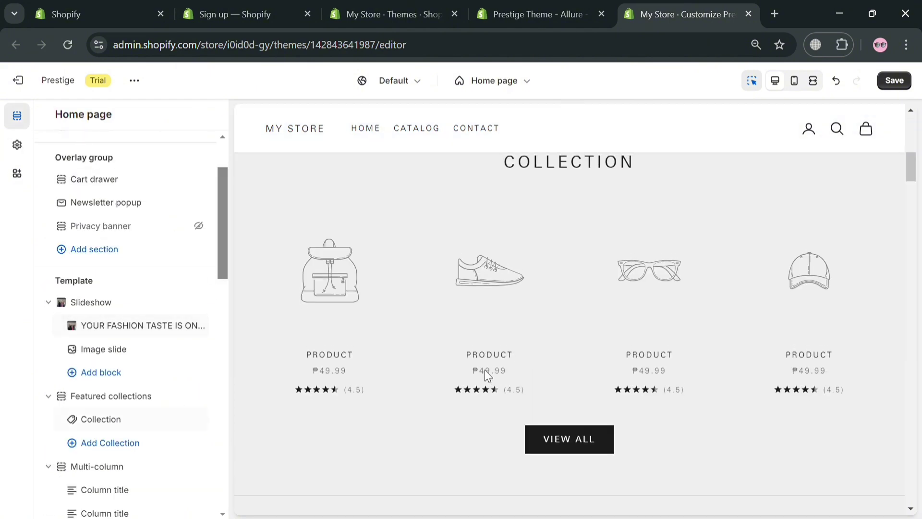
pyautogui.scroll(2, 485, 370)
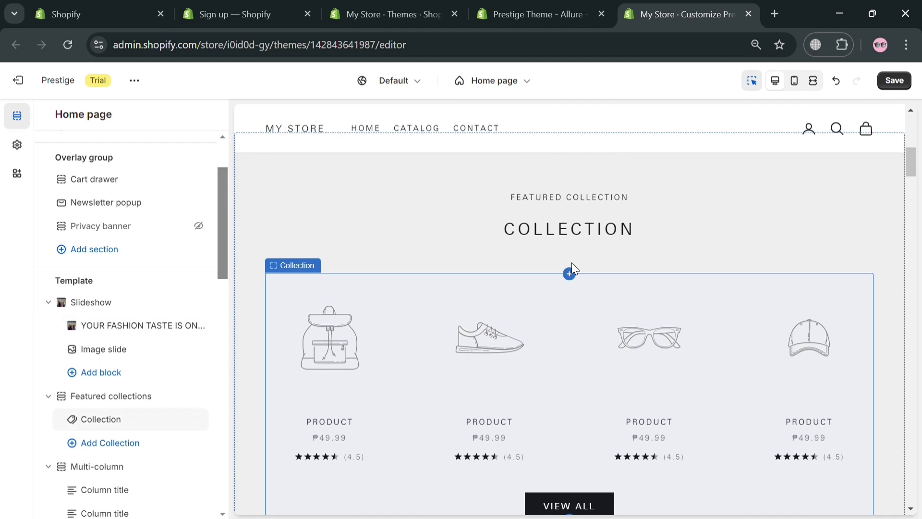
pyautogui.click(334, 360)
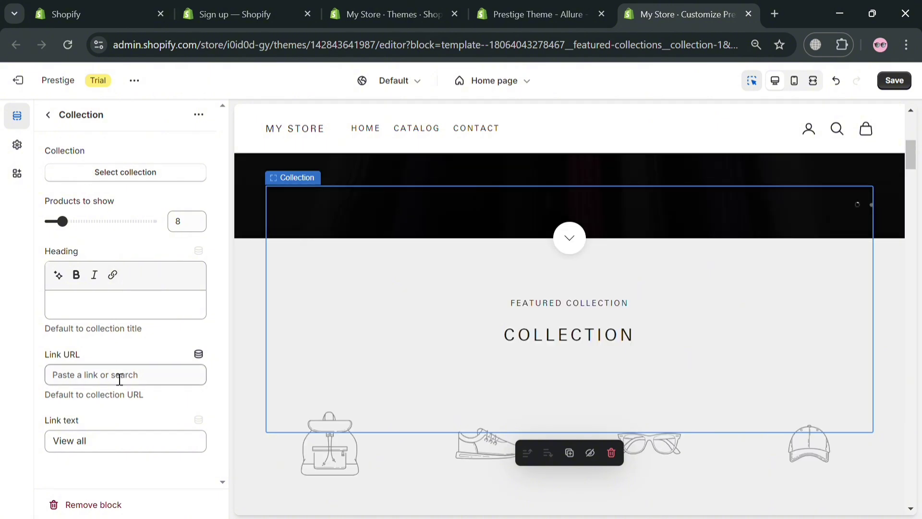
pyautogui.scroll(3, 490, 360)
pyautogui.scroll(-6, 455, 373)
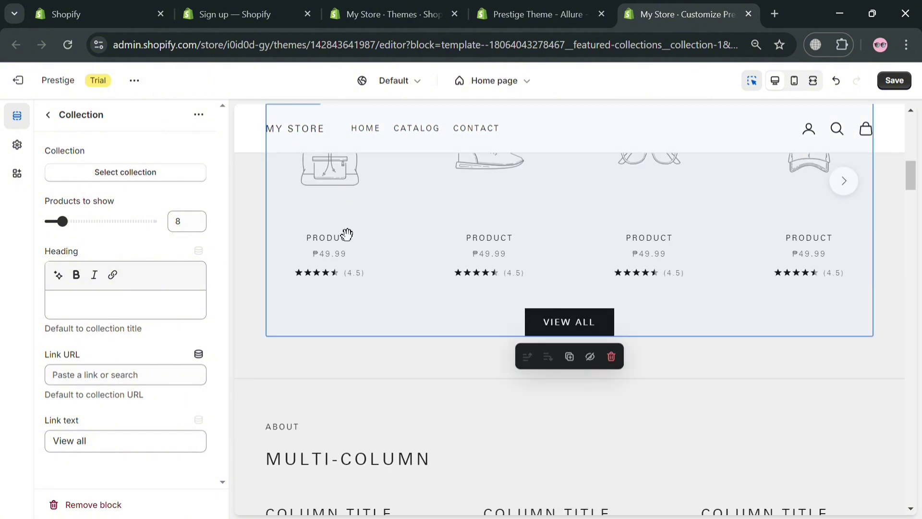
pyautogui.scroll(-4, 620, 339)
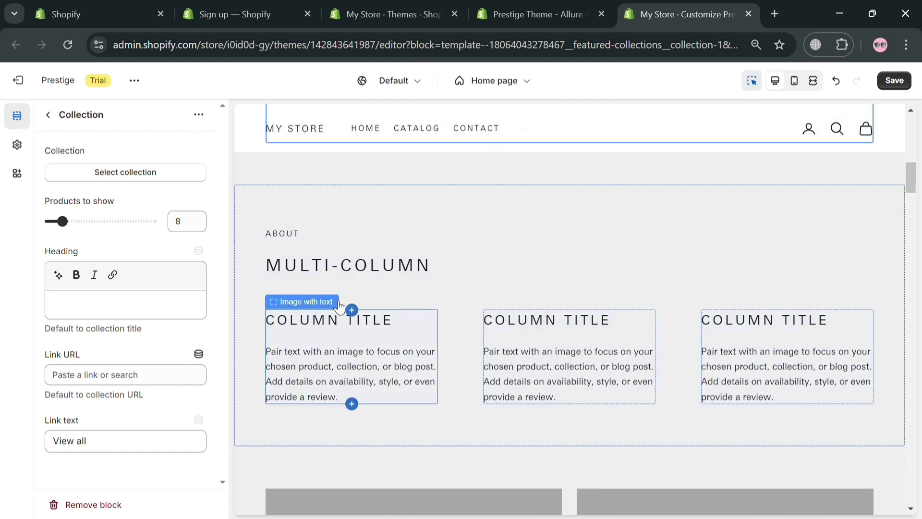
pyautogui.click(321, 262)
pyautogui.scroll(-2, 99, 223)
pyautogui.scroll(2, 98, 223)
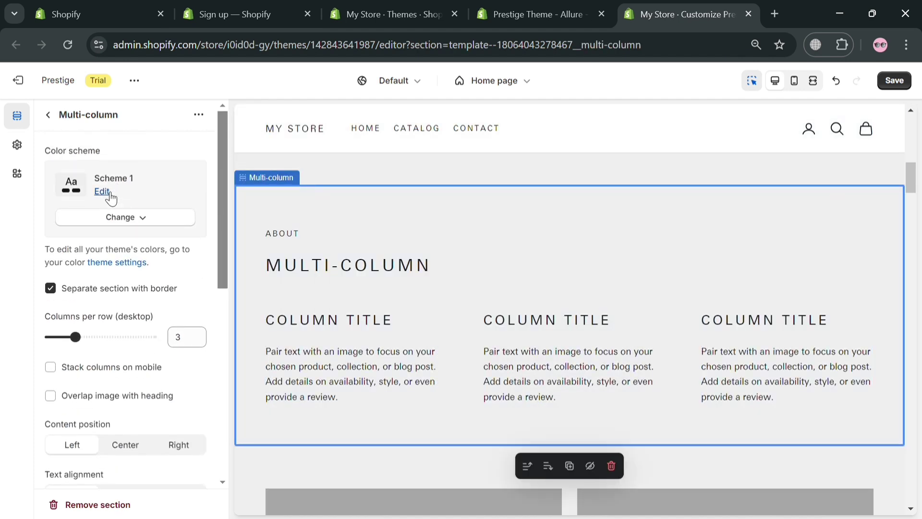
# Step: Change Scheme 1's background colour to mint green #50E5B9 and close the scheme editor
pyautogui.click(102, 191)
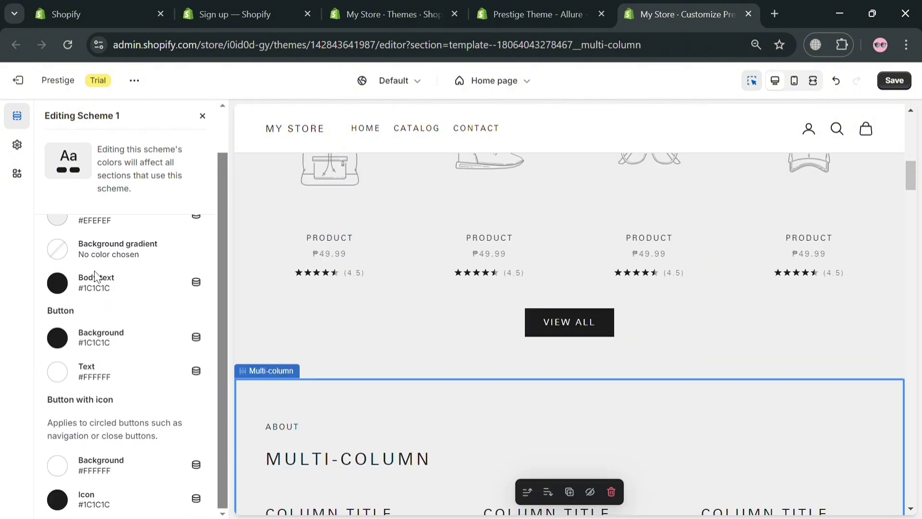
pyautogui.click(57, 263)
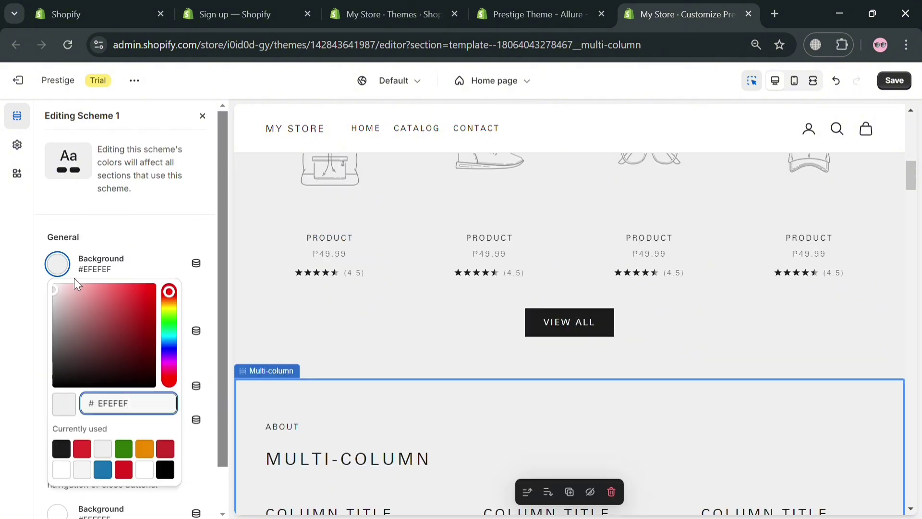
pyautogui.click(129, 315)
pyautogui.click(147, 333)
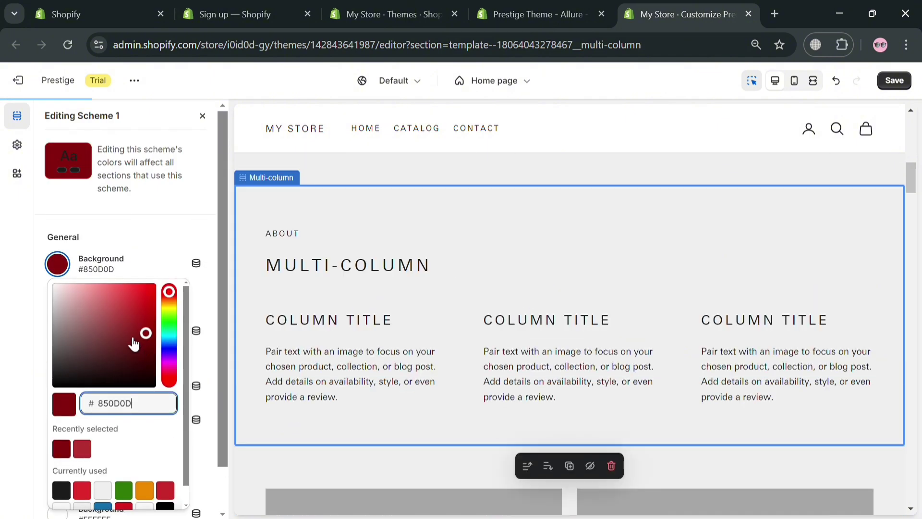
pyautogui.moveTo(169, 294); pyautogui.dragTo(177, 335)
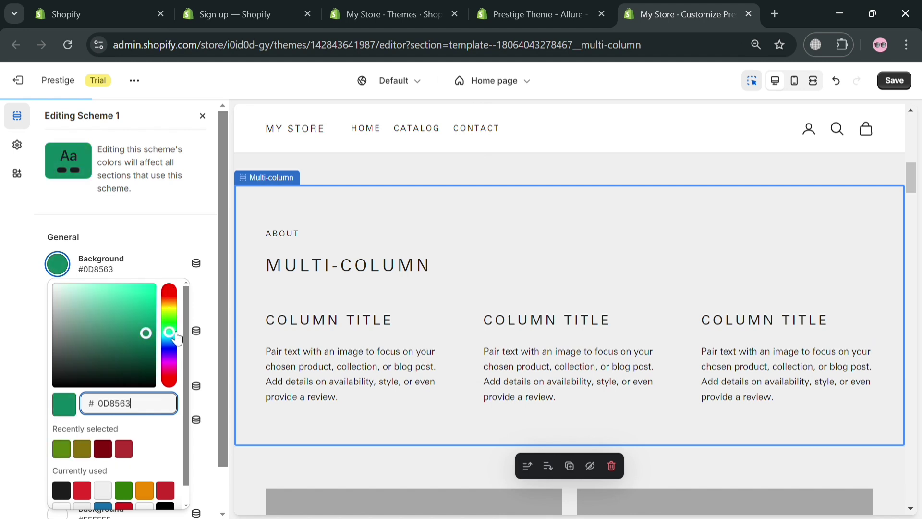
pyautogui.click(116, 296)
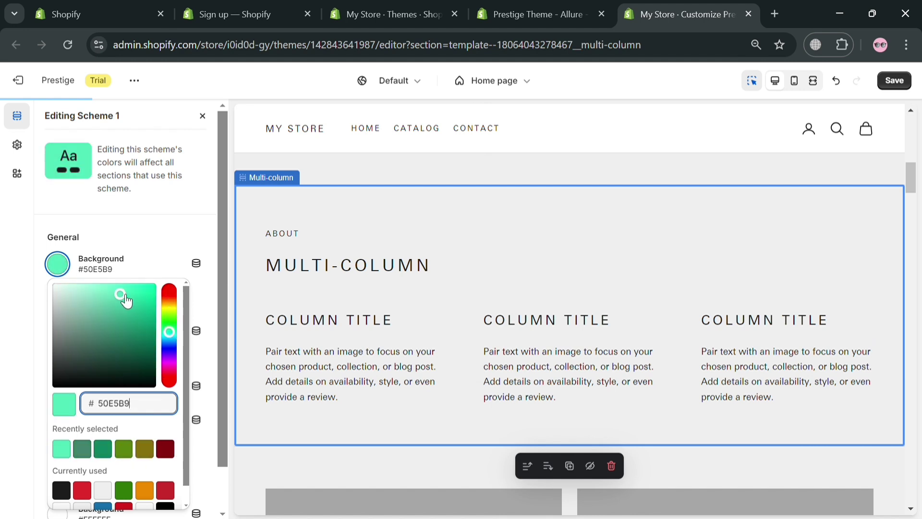
pyautogui.click(144, 257)
pyautogui.scroll(-1, 161, 358)
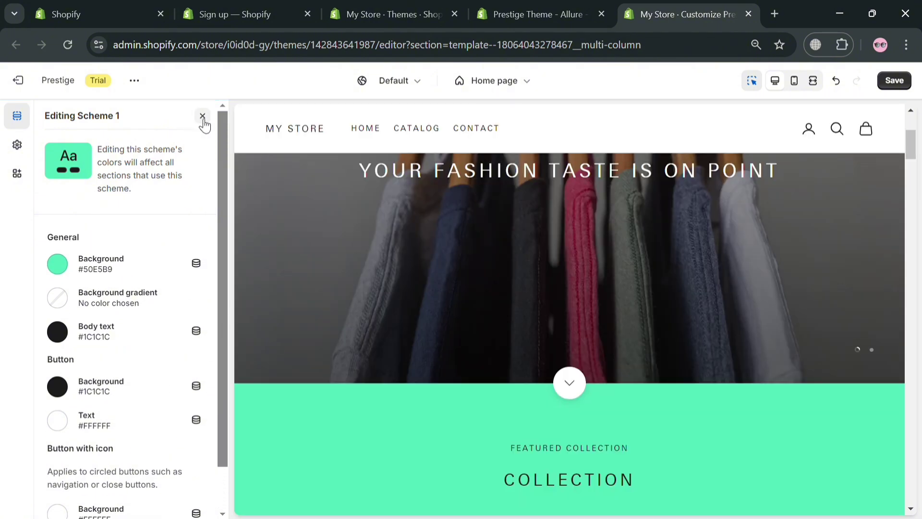
pyautogui.click(202, 117)
# Step: Return to the Home page sections and switch the page selector to the Products templates
pyautogui.scroll(-5, 444, 420)
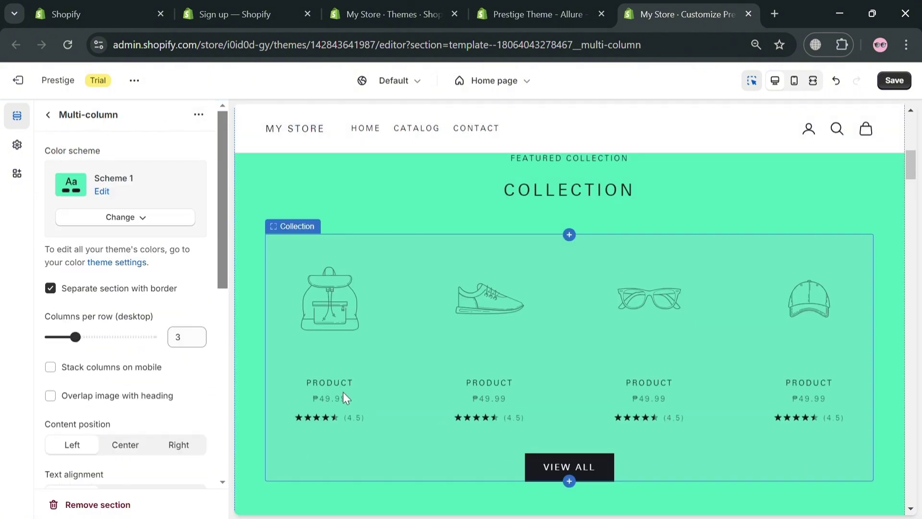
pyautogui.scroll(-6, 125, 439)
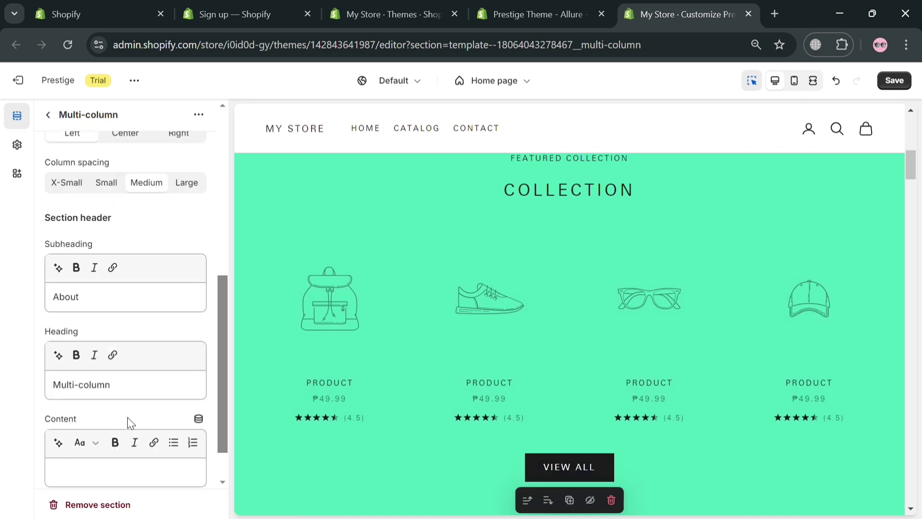
pyautogui.scroll(3, 96, 288)
pyautogui.click(48, 116)
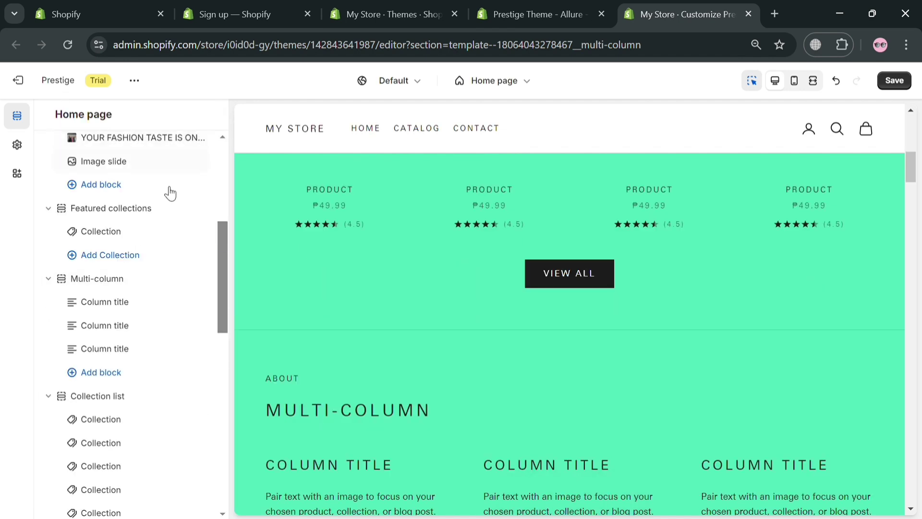
pyautogui.scroll(3, 108, 308)
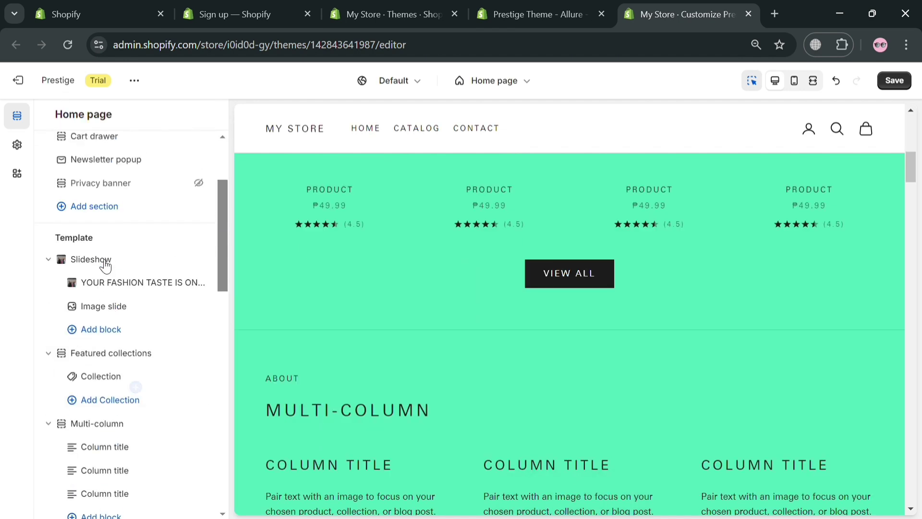
pyautogui.scroll(-12, 133, 379)
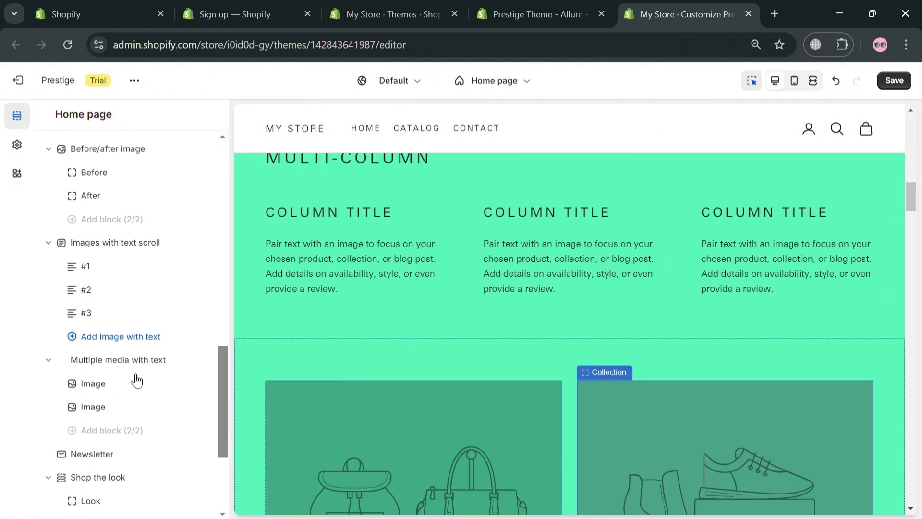
pyautogui.scroll(-5, 545, 216)
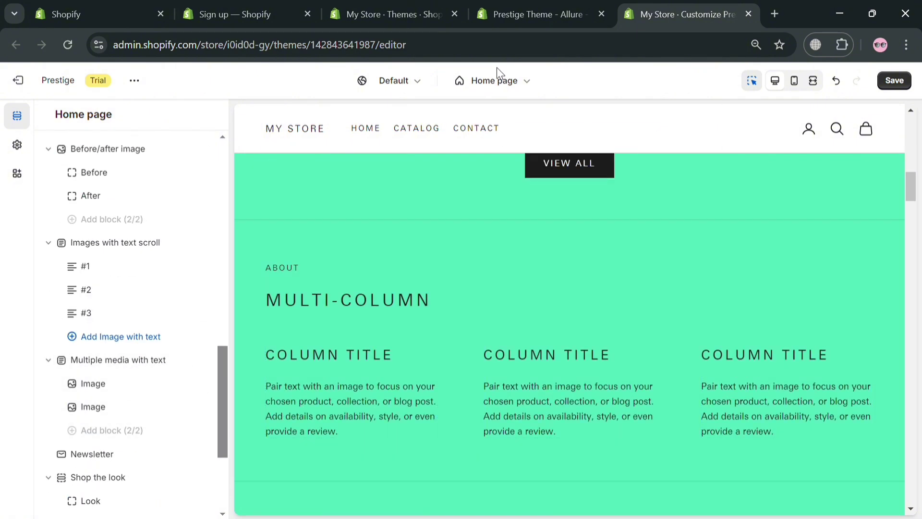
pyautogui.click(520, 80)
pyautogui.click(498, 158)
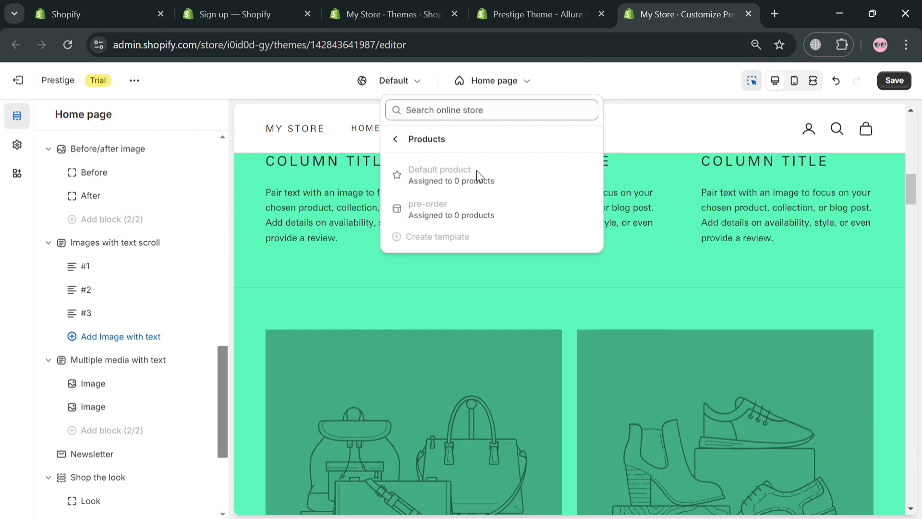
# Step: Open the free image library's Men's Fashion category for the first collection card
pyautogui.click(416, 431)
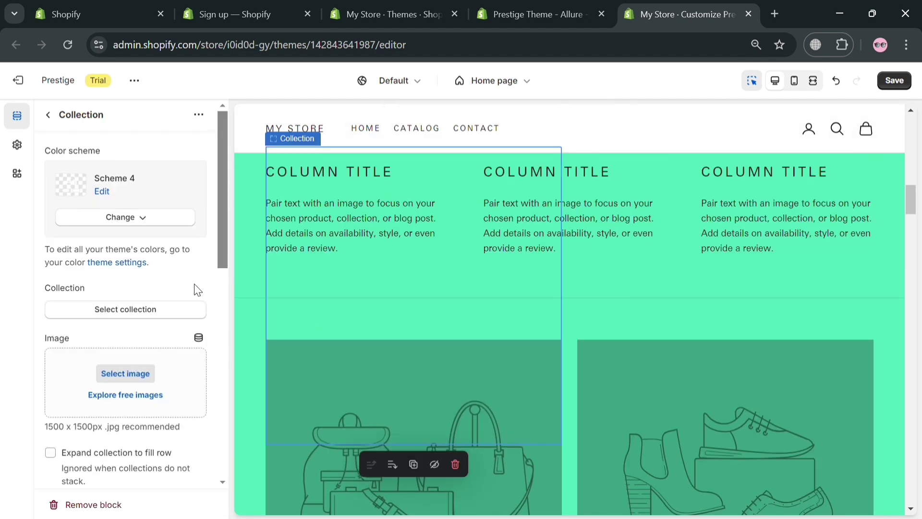
pyautogui.click(138, 402)
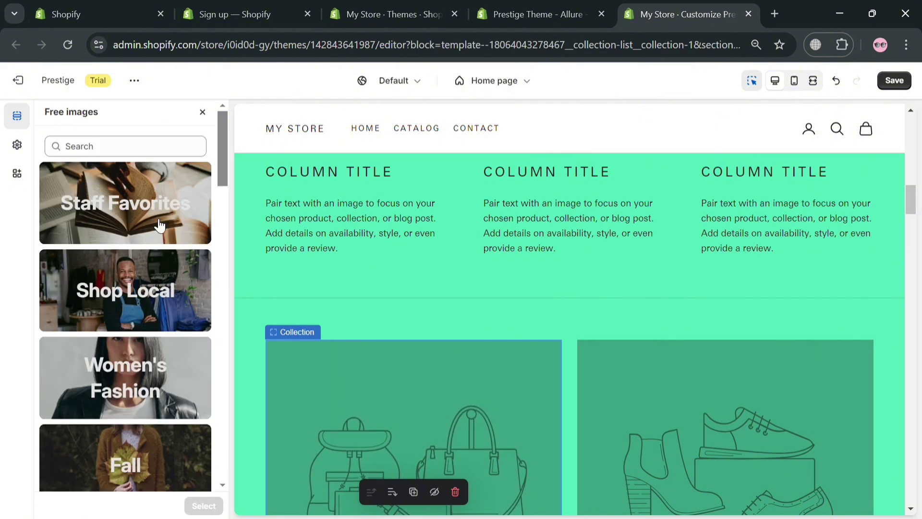
pyautogui.scroll(-5, 151, 232)
pyautogui.click(148, 277)
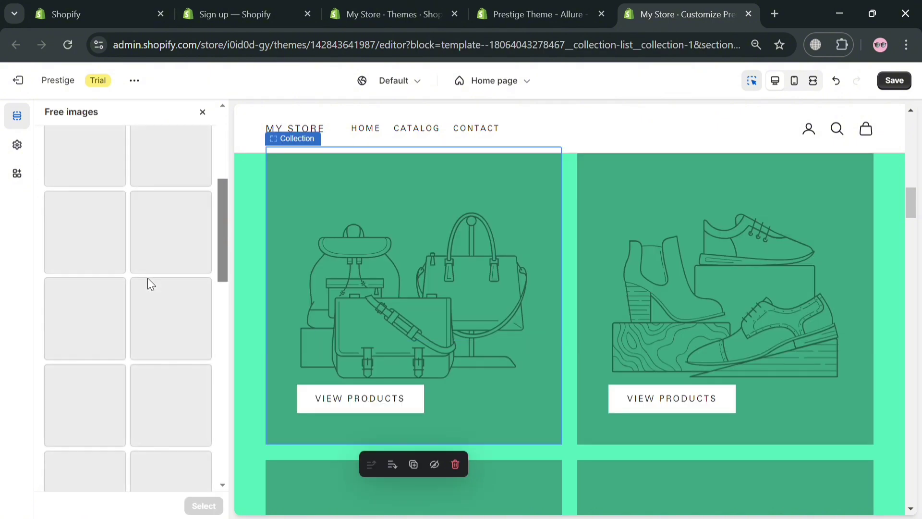
# Step: Apply the photo of the man in monochrome by a white wall to the card
pyautogui.scroll(4, 130, 336)
pyautogui.scroll(2, 137, 338)
pyautogui.scroll(-10, 138, 339)
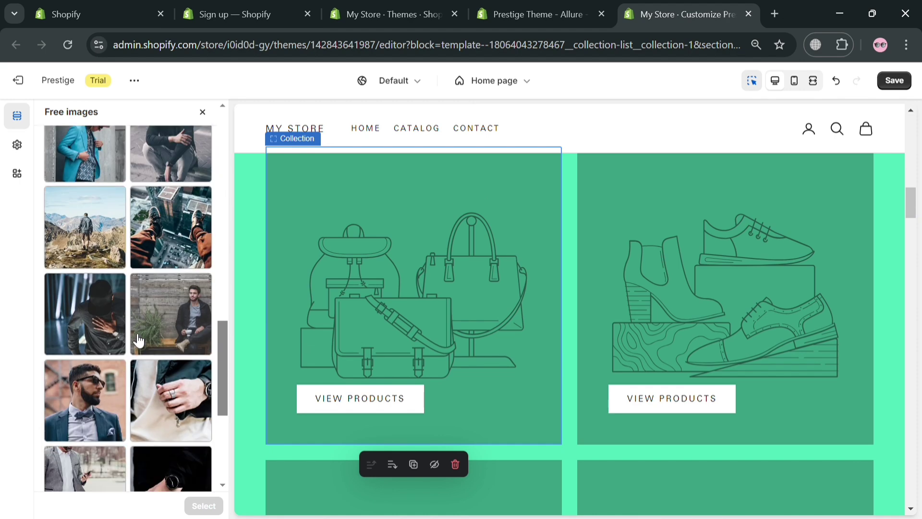
pyautogui.scroll(-5, 139, 340)
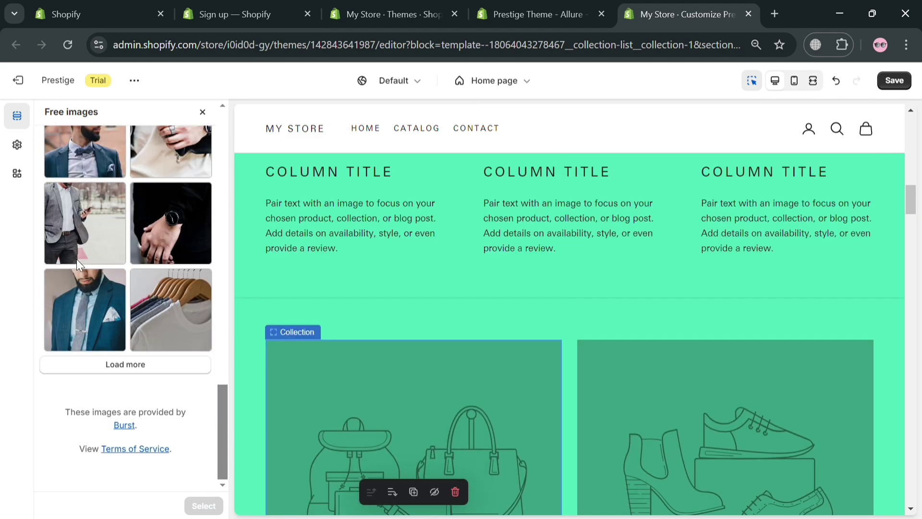
pyautogui.scroll(3, 127, 272)
pyautogui.scroll(3, 144, 332)
pyautogui.scroll(8, 137, 340)
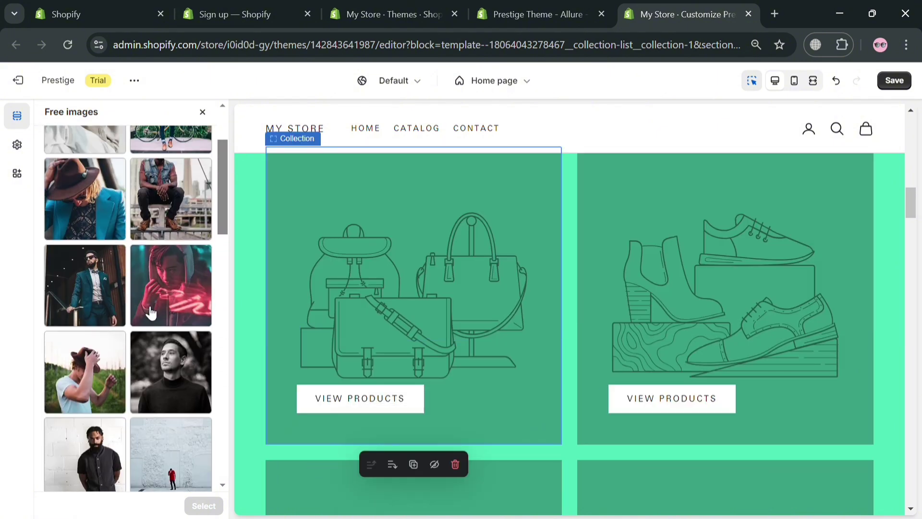
pyautogui.click(86, 454)
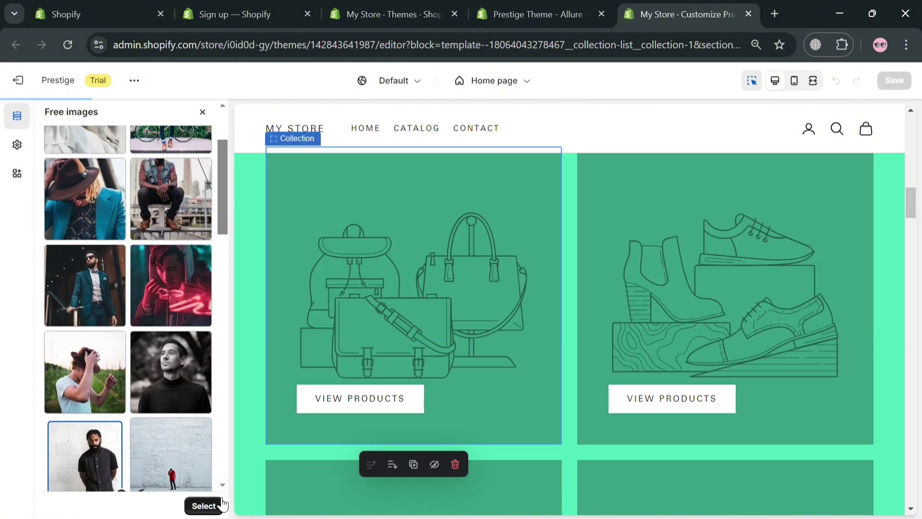
pyautogui.click(221, 505)
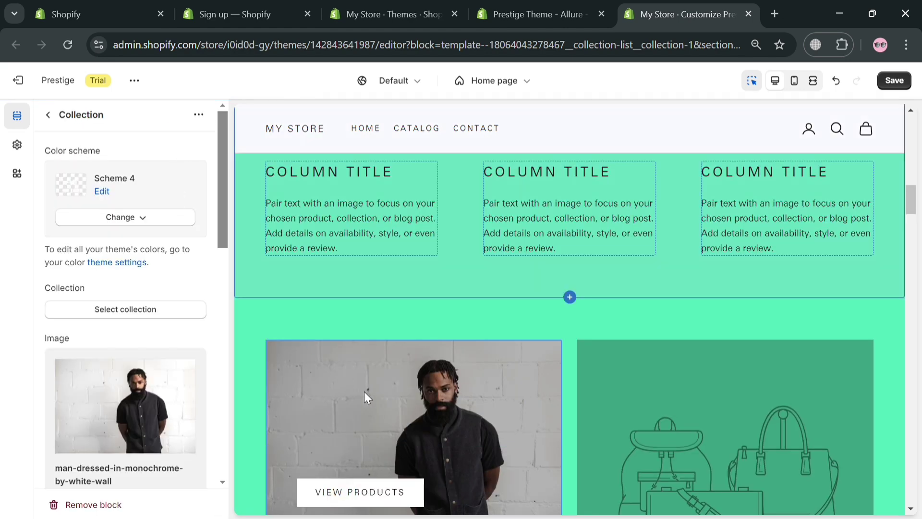
# Step: Leave the first collection card's Heading empty, keeping the man-by-white-wall photo as its image
pyautogui.scroll(-3, 189, 410)
pyautogui.scroll(-4, 375, 394)
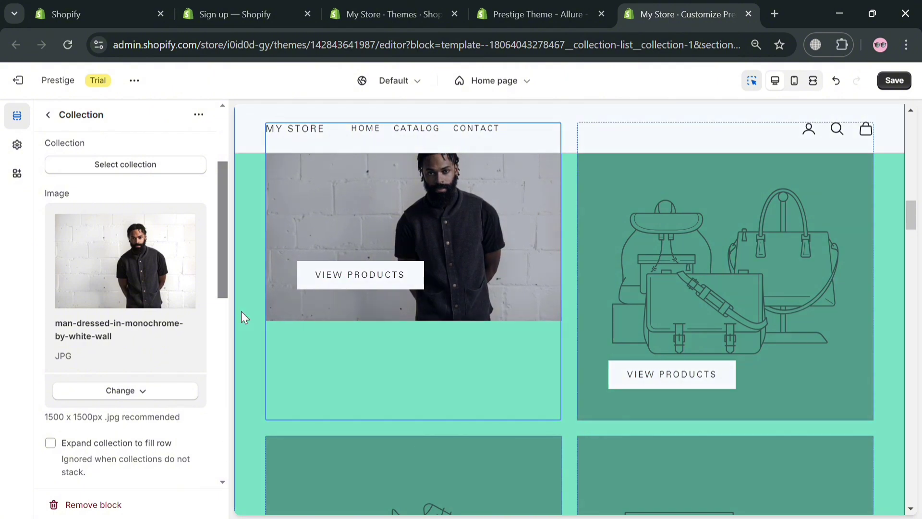
pyautogui.scroll(-4, 243, 315)
pyautogui.scroll(4, 335, 361)
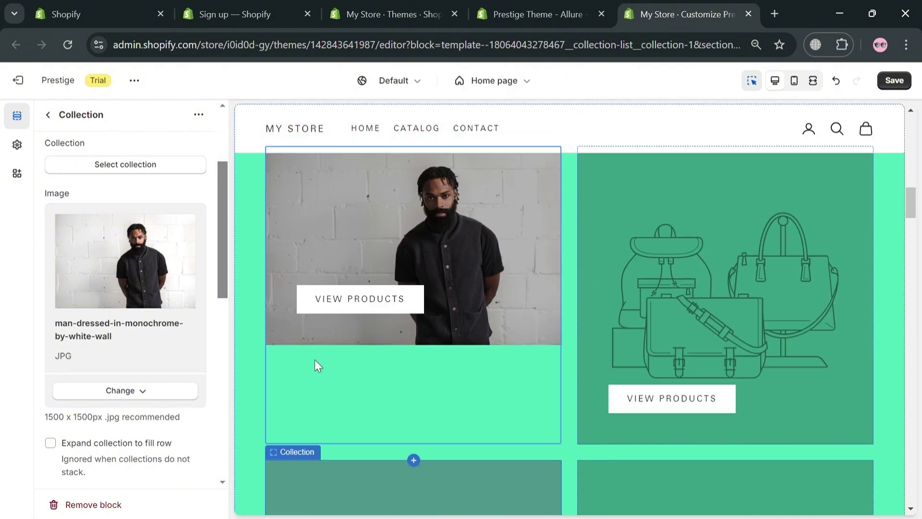
pyautogui.scroll(-3, 101, 402)
pyautogui.scroll(-5, 94, 394)
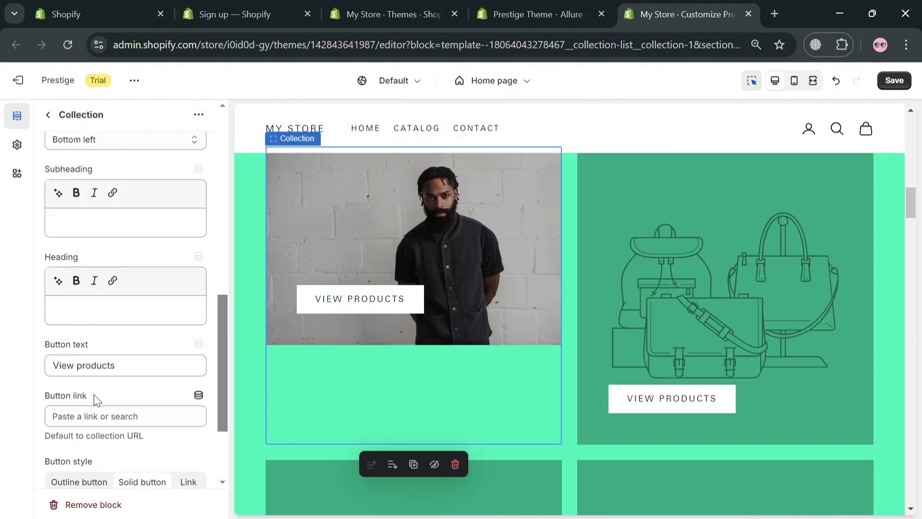
pyautogui.click(110, 269)
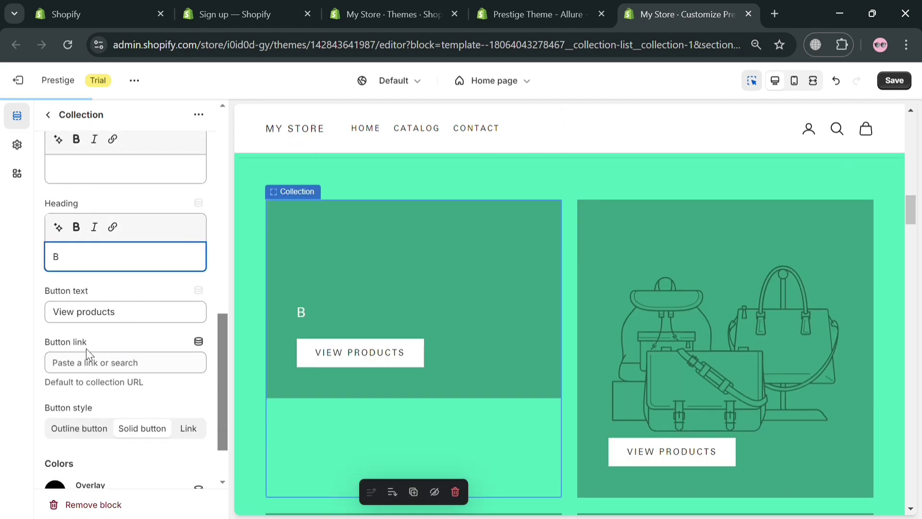
pyautogui.scroll(-2, 106, 341)
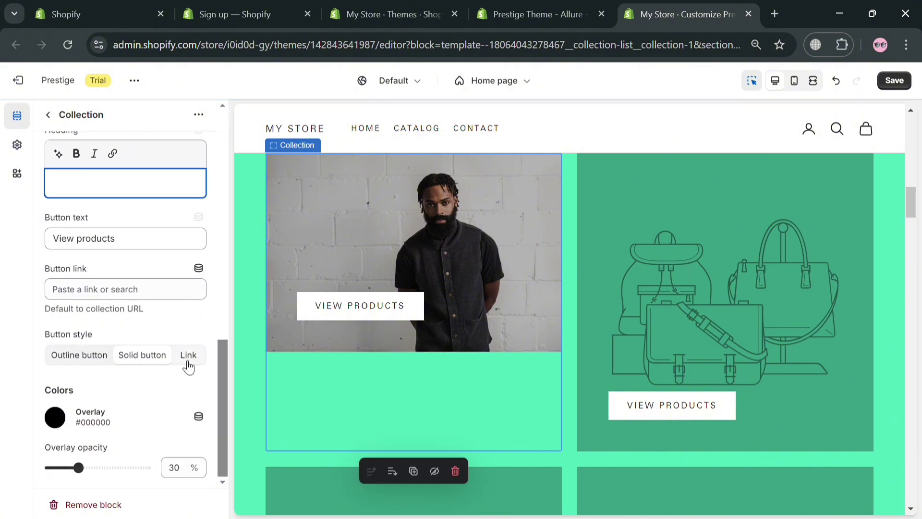
pyautogui.scroll(5, 60, 370)
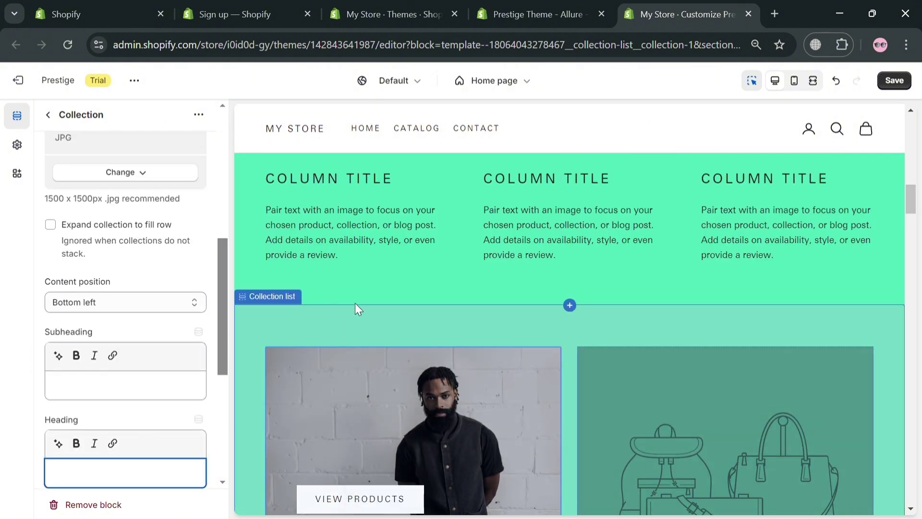
# Step: Replace the second collection card's bags drawing with the free 'fashionable-man-in-hat' Men's Fashion photo
pyautogui.click(639, 412)
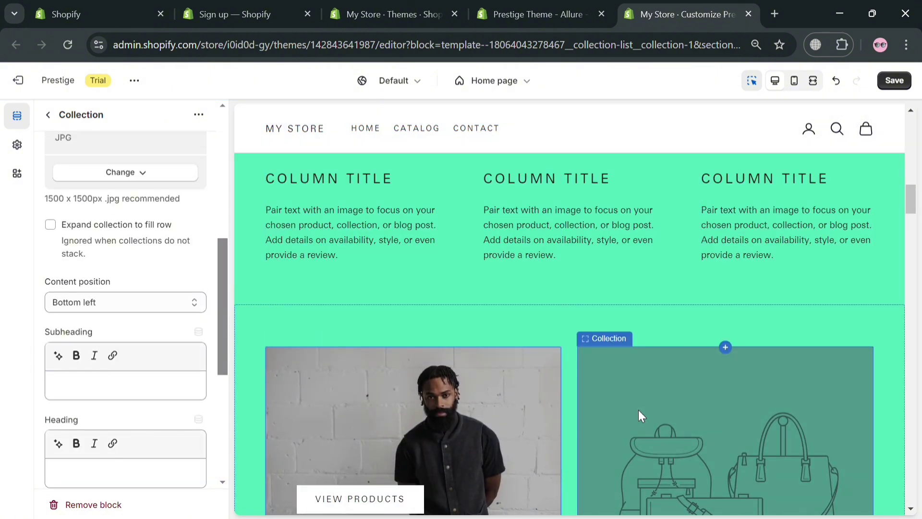
pyautogui.scroll(6, 114, 294)
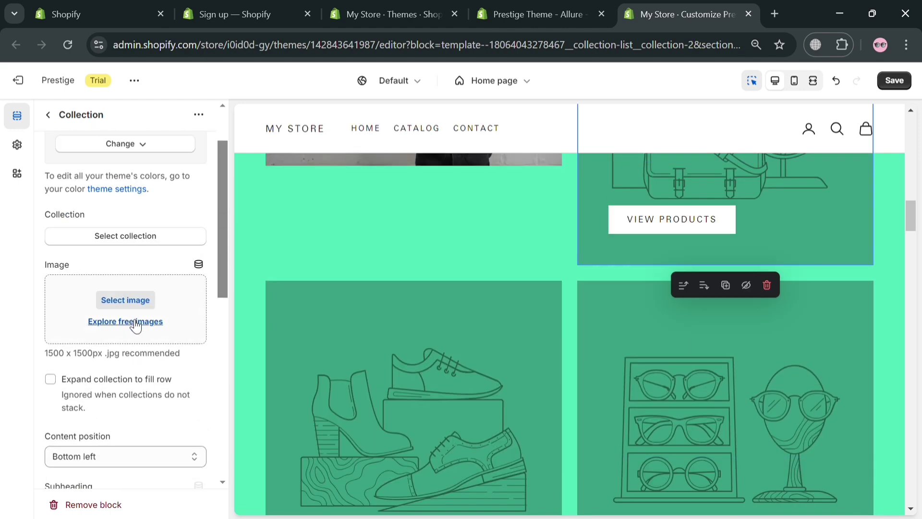
pyautogui.click(136, 326)
pyautogui.scroll(6, 422, 264)
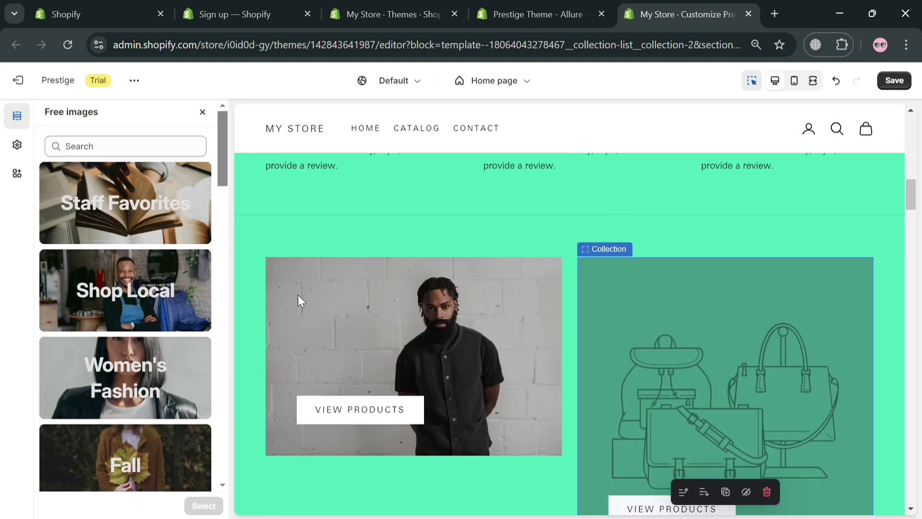
pyautogui.moveTo(225, 186); pyautogui.dragTo(223, 228)
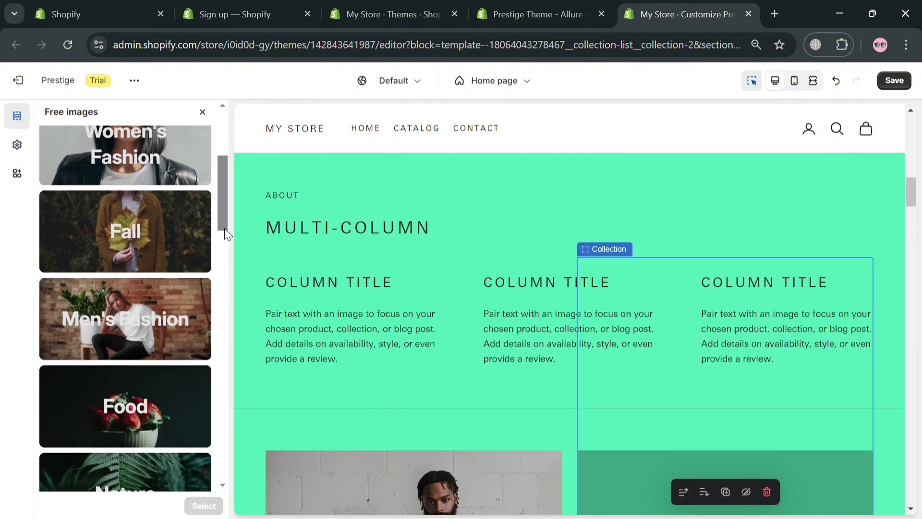
pyautogui.click(146, 330)
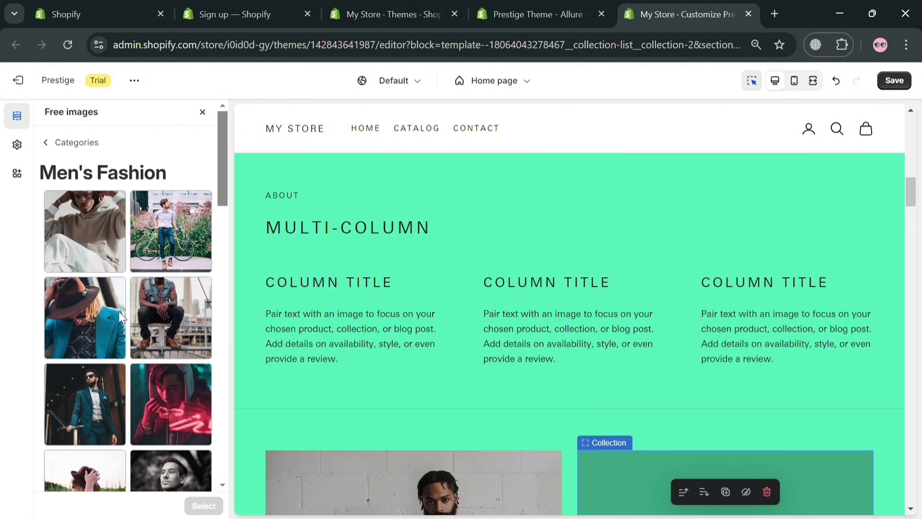
pyautogui.click(98, 318)
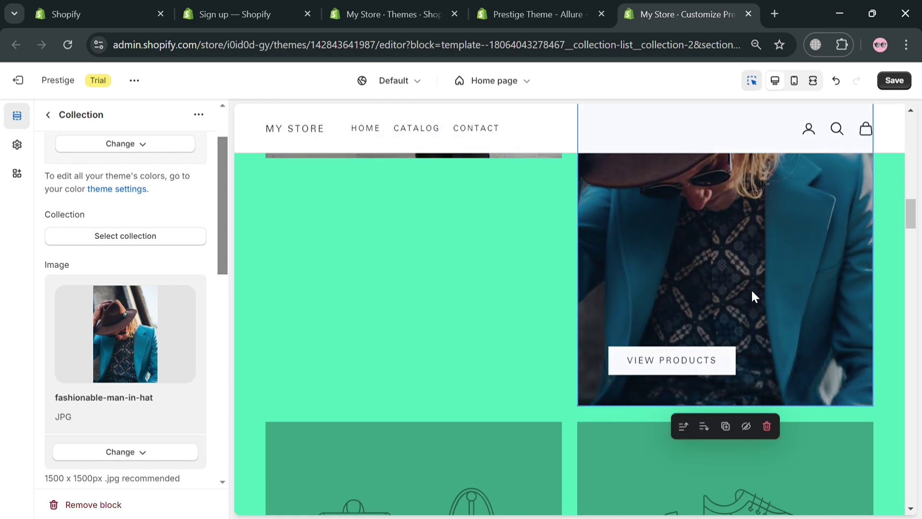
pyautogui.scroll(-8, 161, 413)
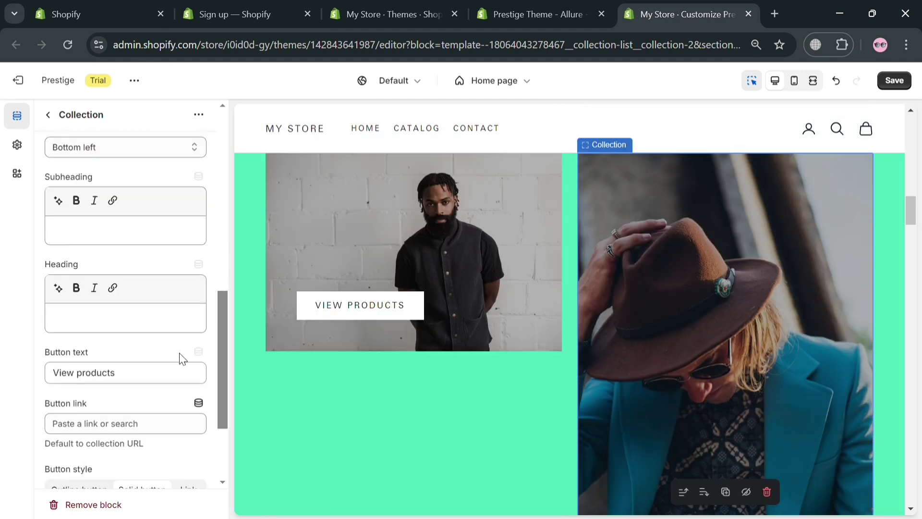
pyautogui.click(248, 287)
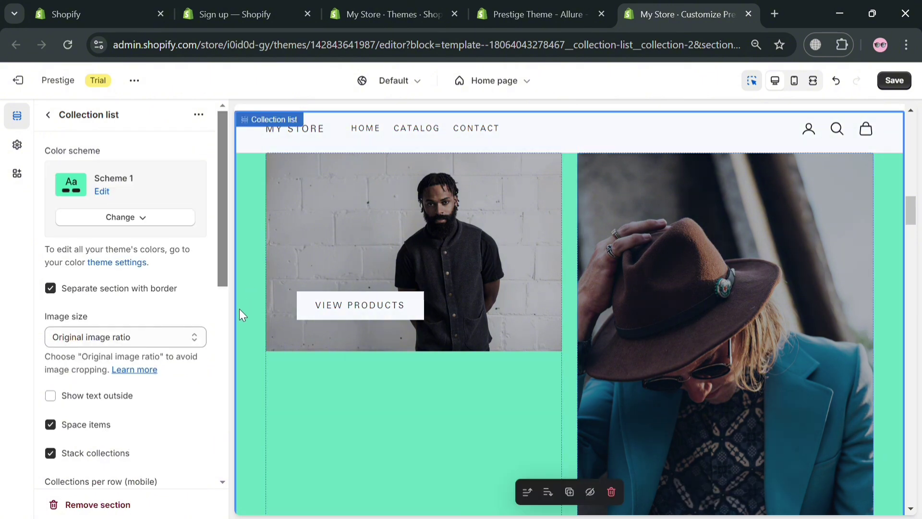
# Step: Go back from Collection list settings to the Home page sections, down to Images with text scroll
pyautogui.scroll(-5, 659, 286)
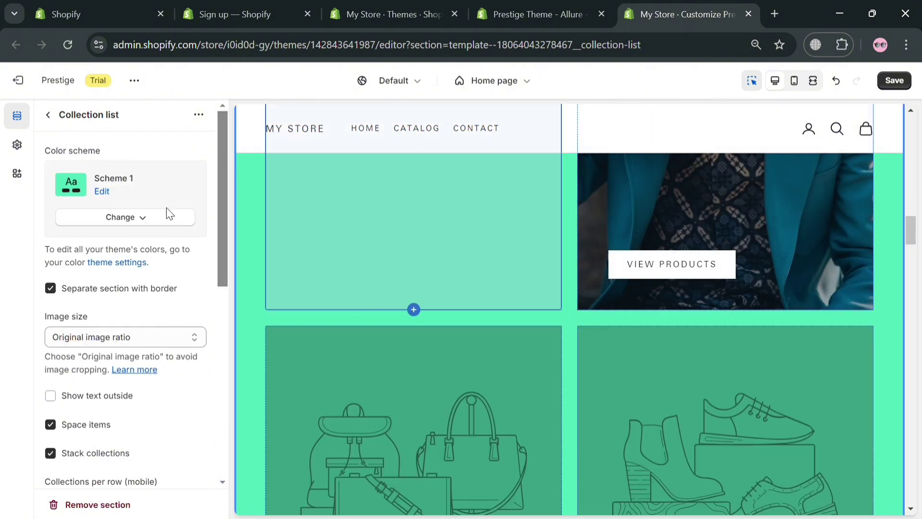
pyautogui.click(48, 114)
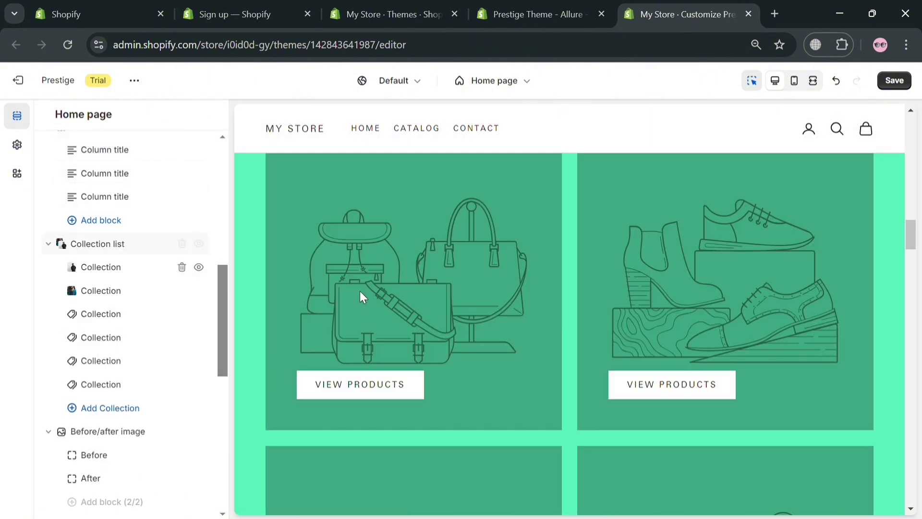
pyautogui.scroll(5, 351, 288)
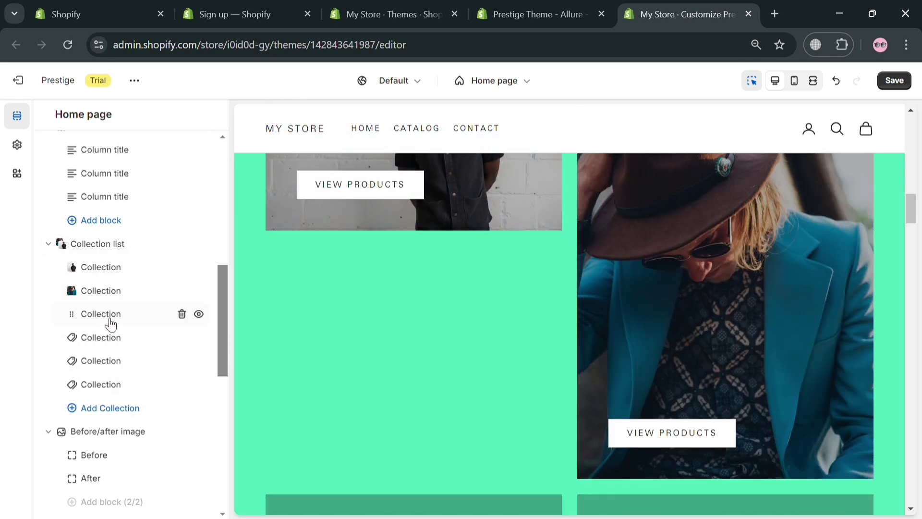
pyautogui.scroll(-3, 119, 409)
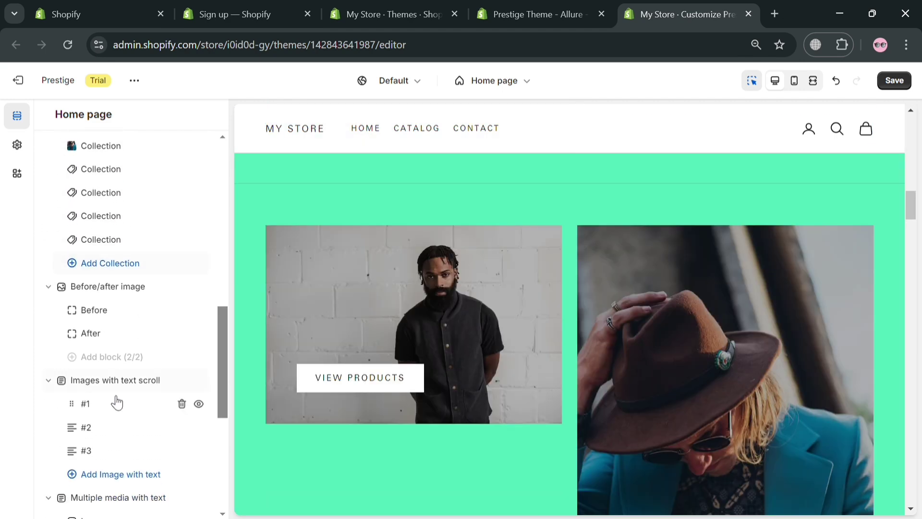
pyautogui.scroll(-5, 110, 331)
pyautogui.scroll(-3, 437, 263)
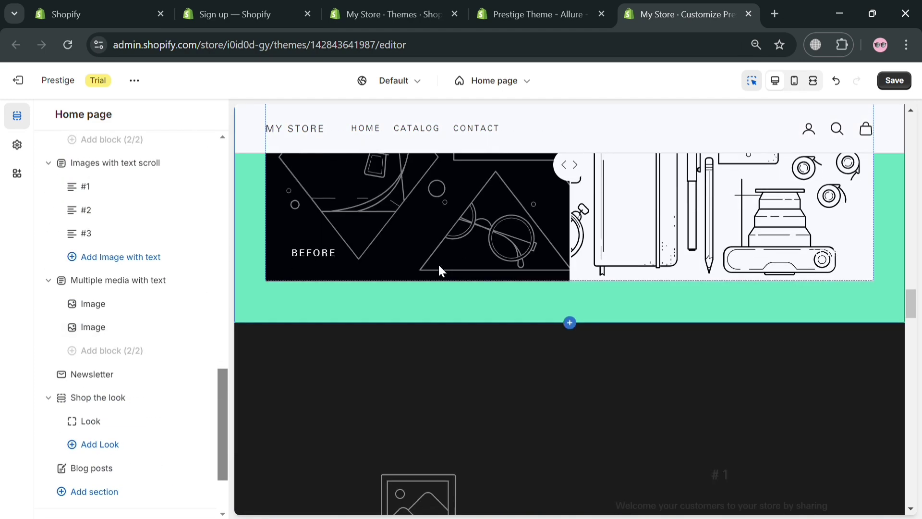
pyautogui.scroll(-5, 423, 269)
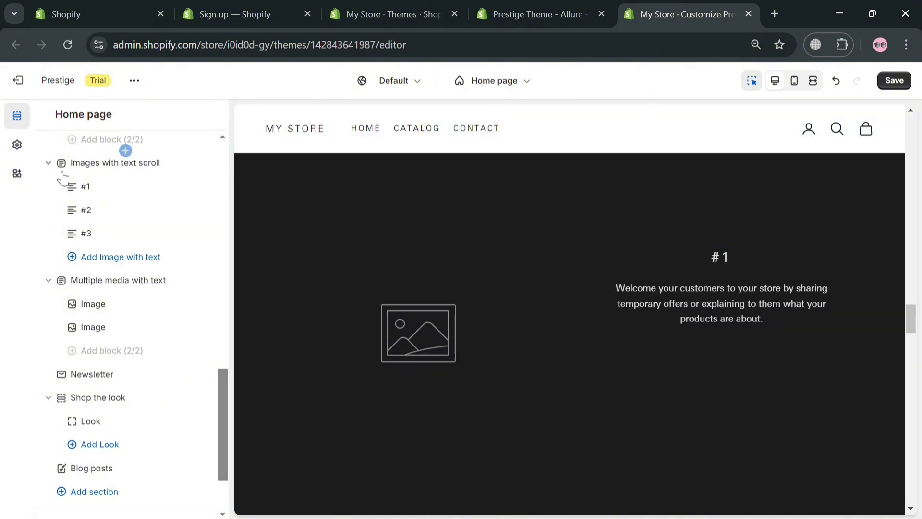
pyautogui.scroll(8, 86, 260)
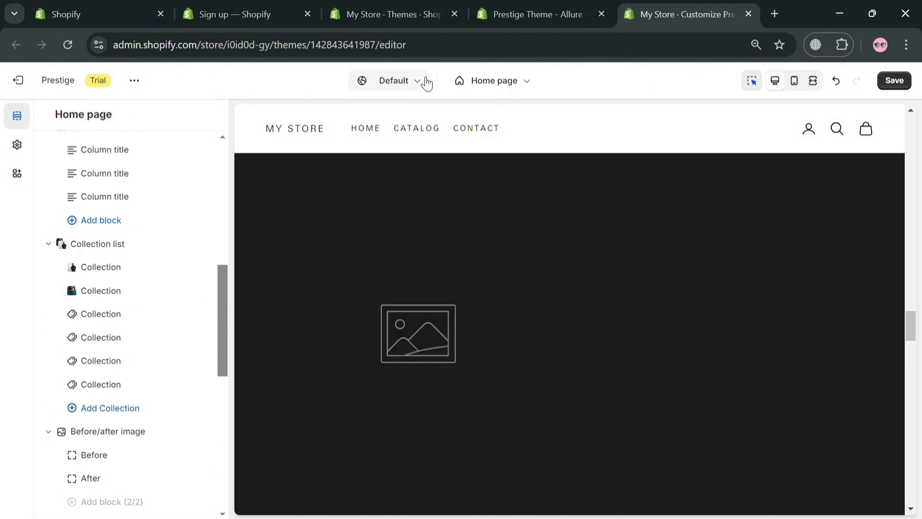
# Step: Switch the editor from Home page to the Collections › Default collection template
pyautogui.click(510, 91)
pyautogui.click(468, 165)
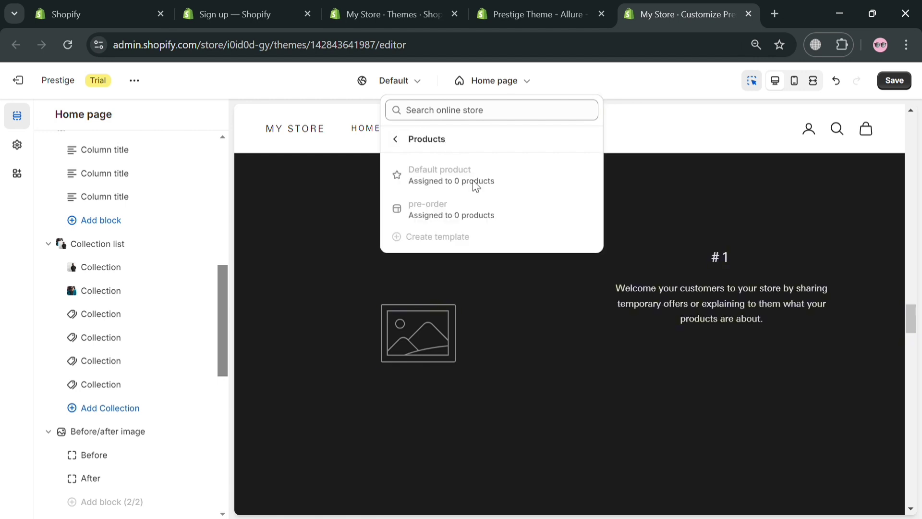
pyautogui.click(508, 80)
pyautogui.click(507, 81)
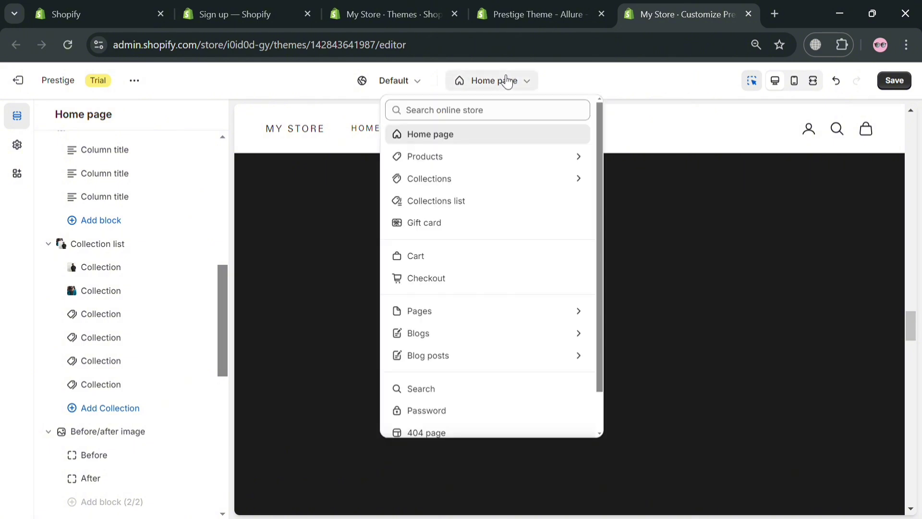
pyautogui.click(469, 180)
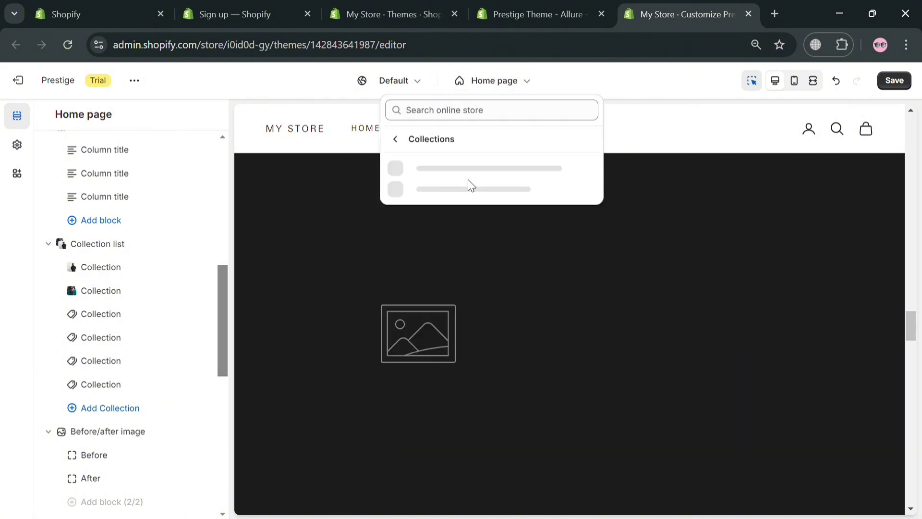
pyautogui.click(465, 185)
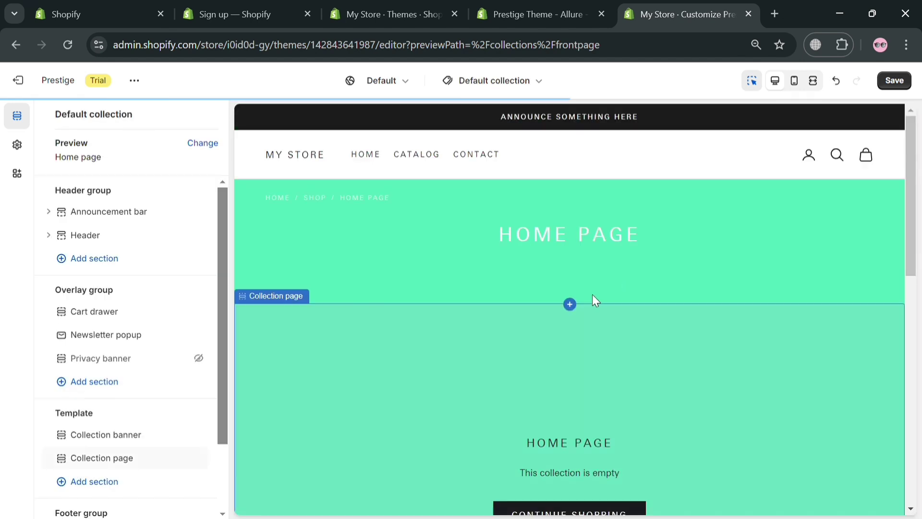
# Step: Inspect the Satisfied-or-refunded and Top-notch support blocks and section picker without changes, then select the header
pyautogui.scroll(-7, 576, 354)
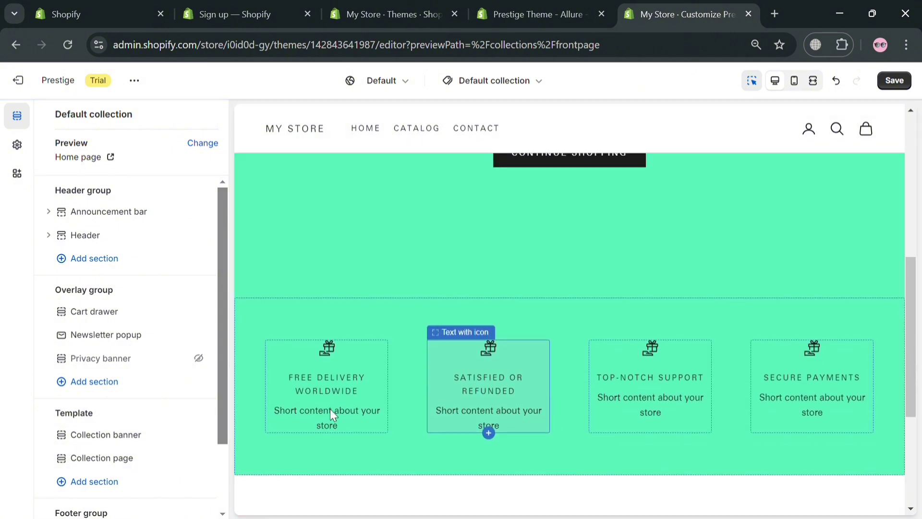
pyautogui.click(499, 392)
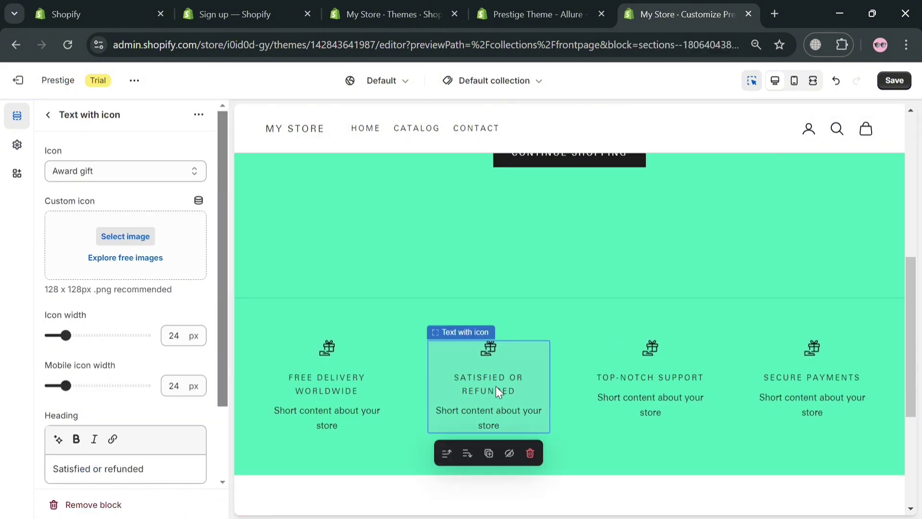
pyautogui.click(621, 392)
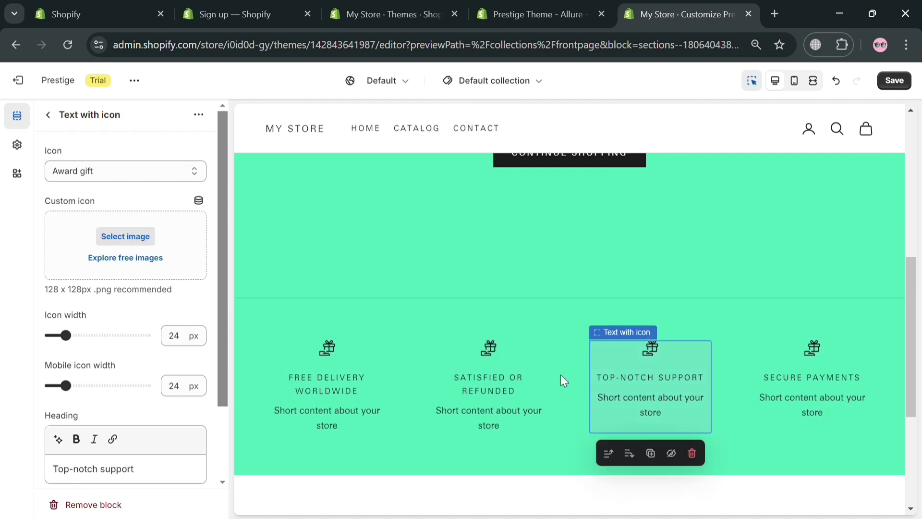
pyautogui.click(49, 116)
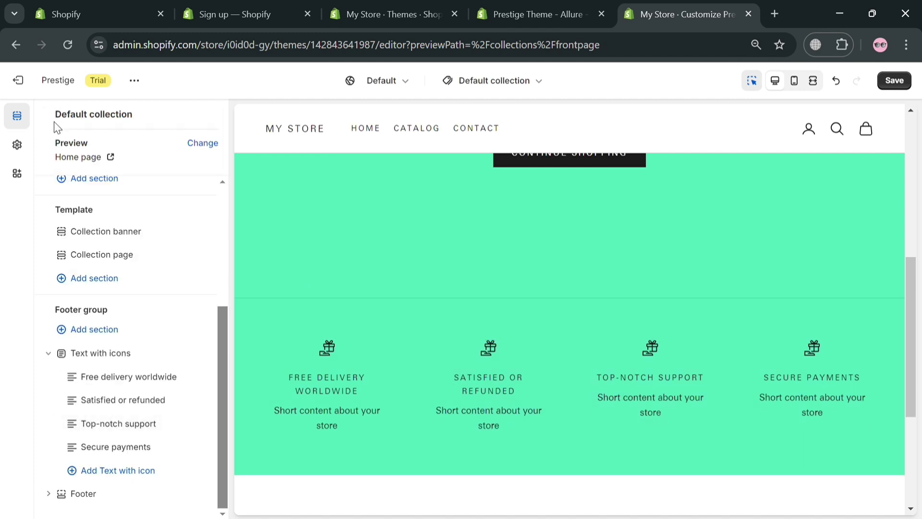
pyautogui.click(142, 284)
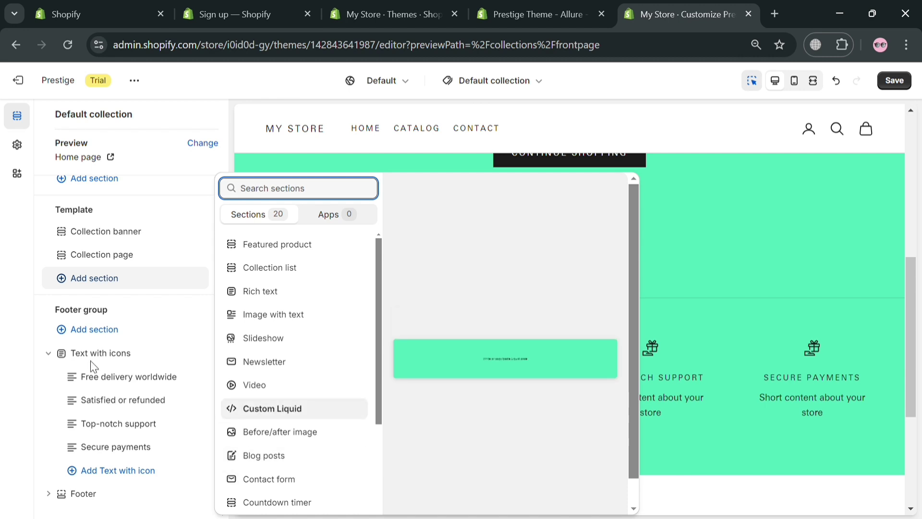
pyautogui.click(689, 172)
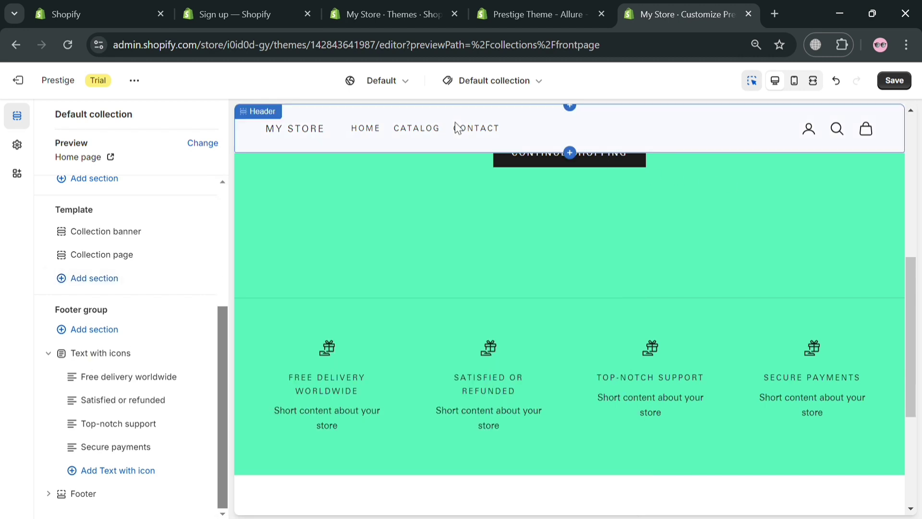
pyautogui.click(477, 138)
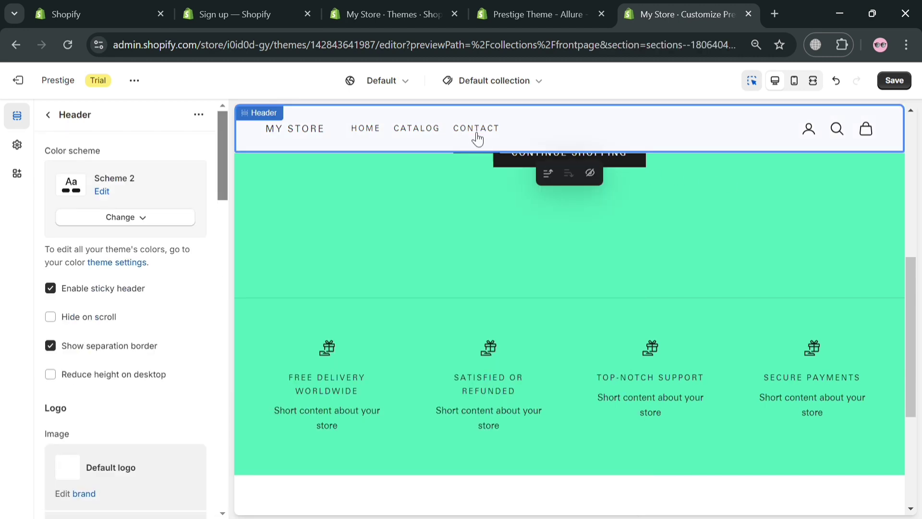
# Step: Set the Contact section's Heading to 'Contact Us' and return to the section list
pyautogui.click(466, 138)
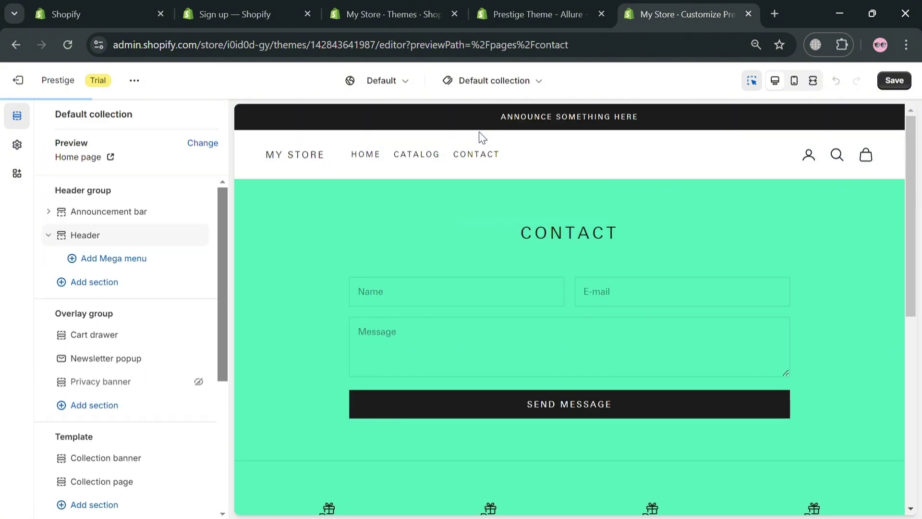
pyautogui.scroll(-3, 537, 290)
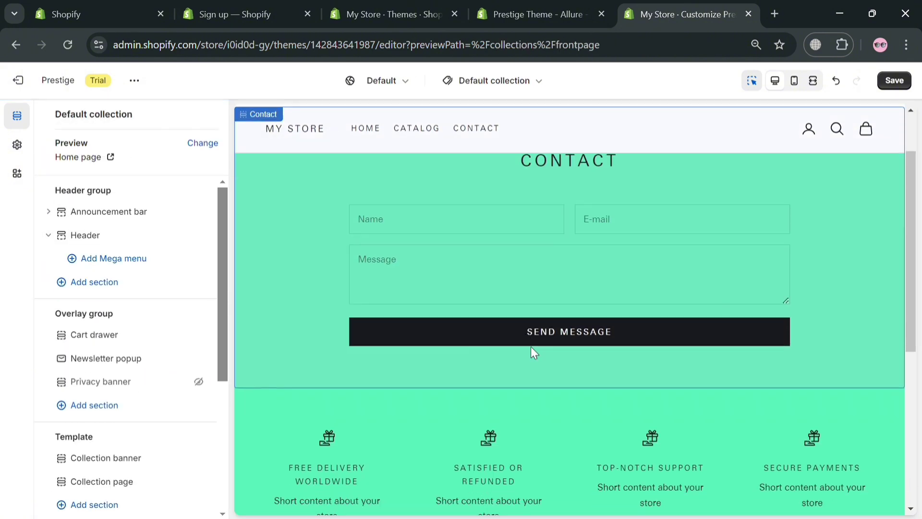
pyautogui.scroll(3, 489, 312)
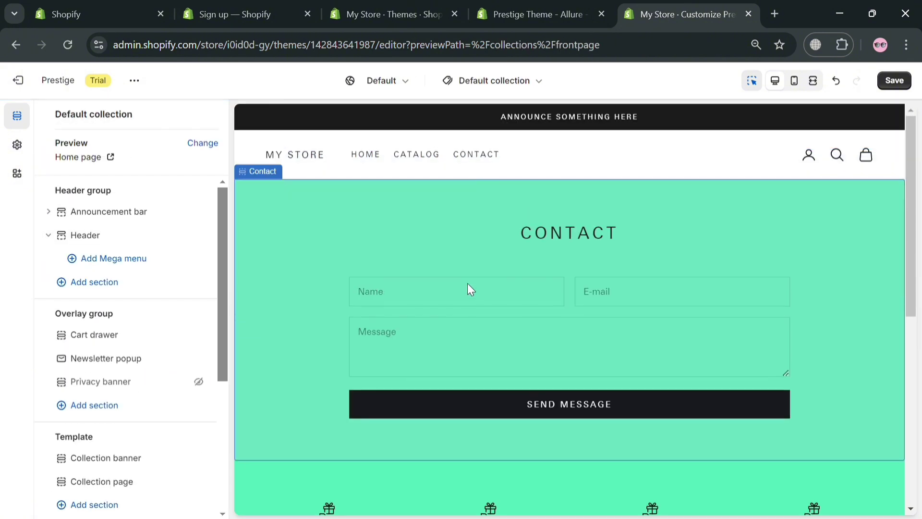
pyautogui.click(469, 287)
pyautogui.scroll(-3, 162, 376)
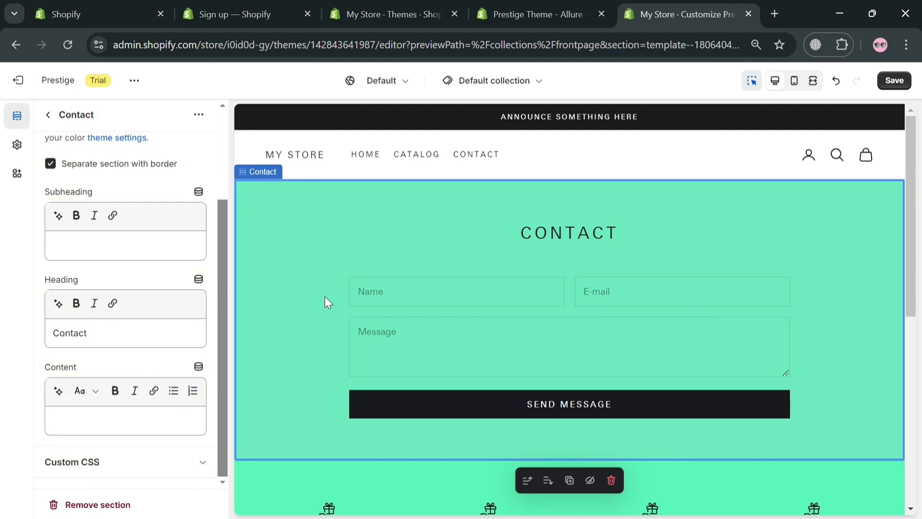
pyautogui.click(137, 331)
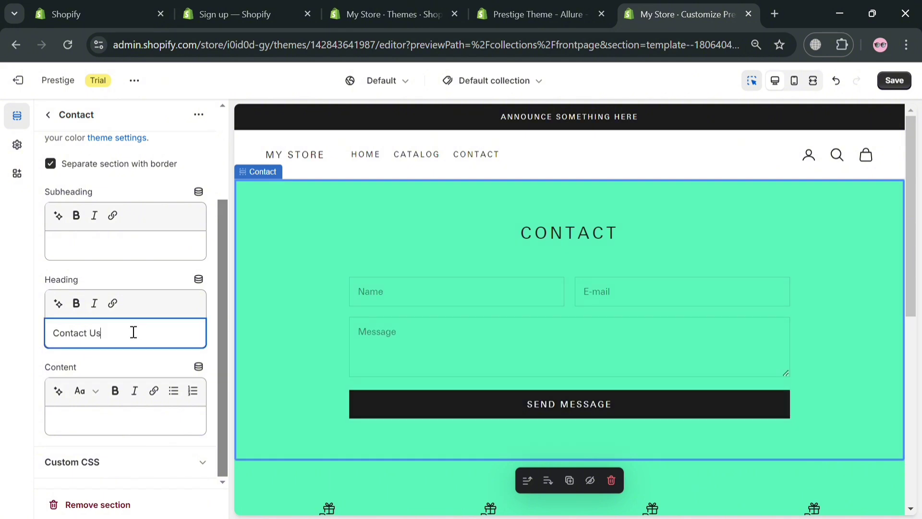
pyautogui.click(275, 342)
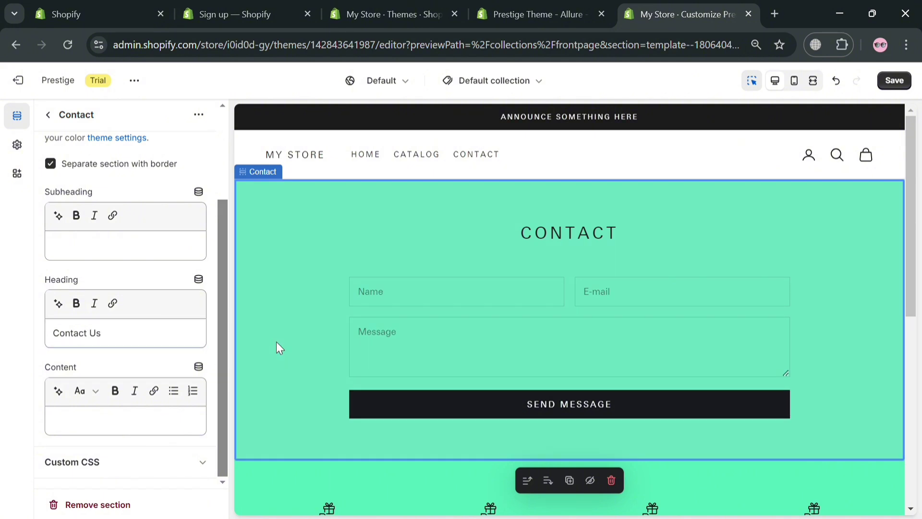
pyautogui.click(46, 113)
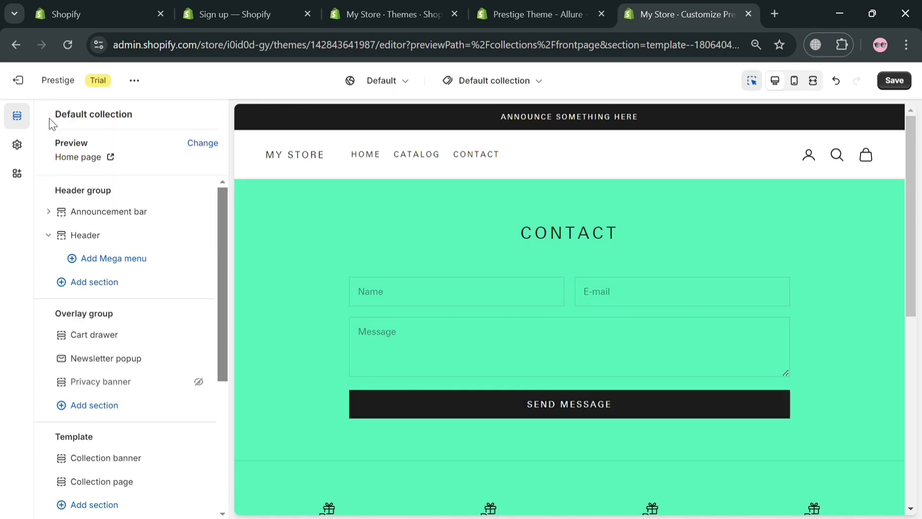
pyautogui.click(411, 157)
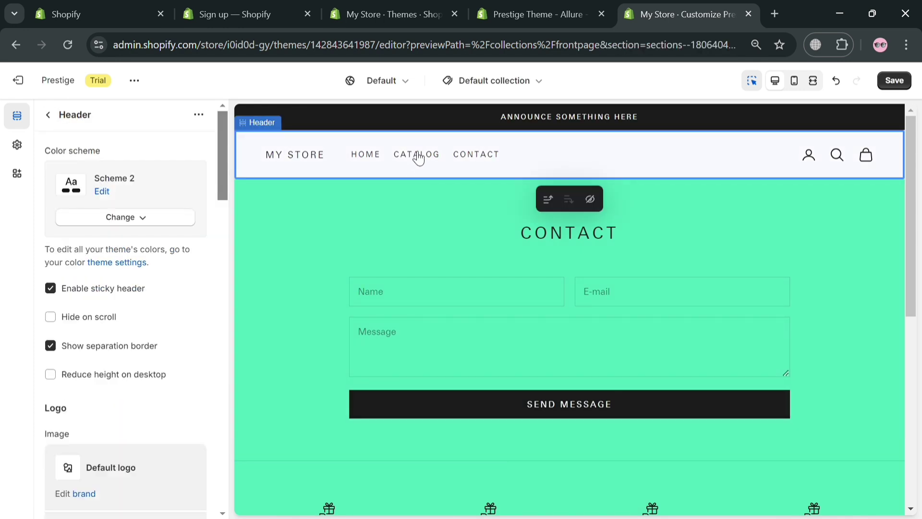
# Step: View the CATALOG page in the storefront preview
pyautogui.click(418, 156)
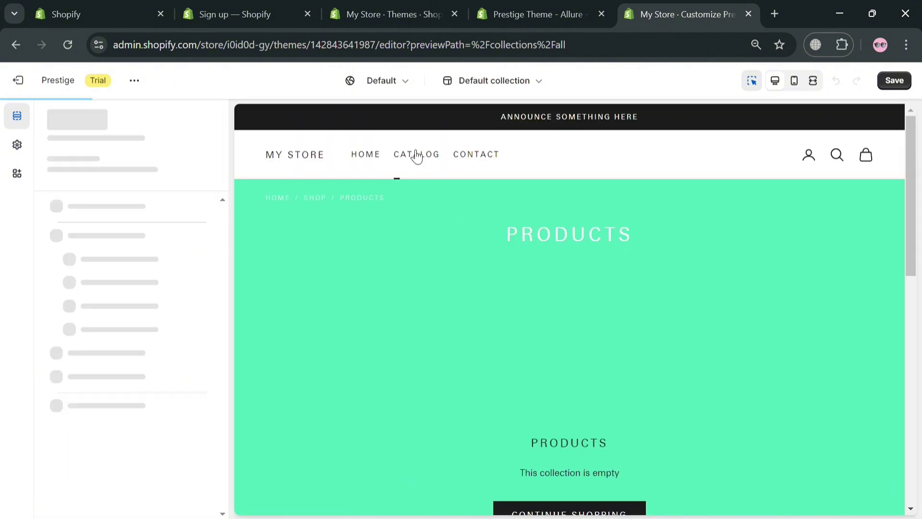
pyautogui.scroll(-10, 559, 264)
pyautogui.scroll(5, 560, 303)
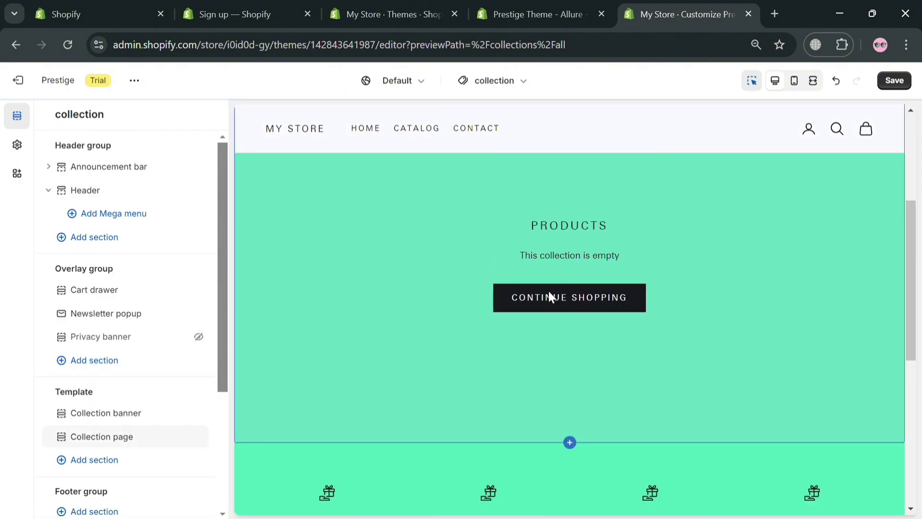
pyautogui.scroll(4, 548, 297)
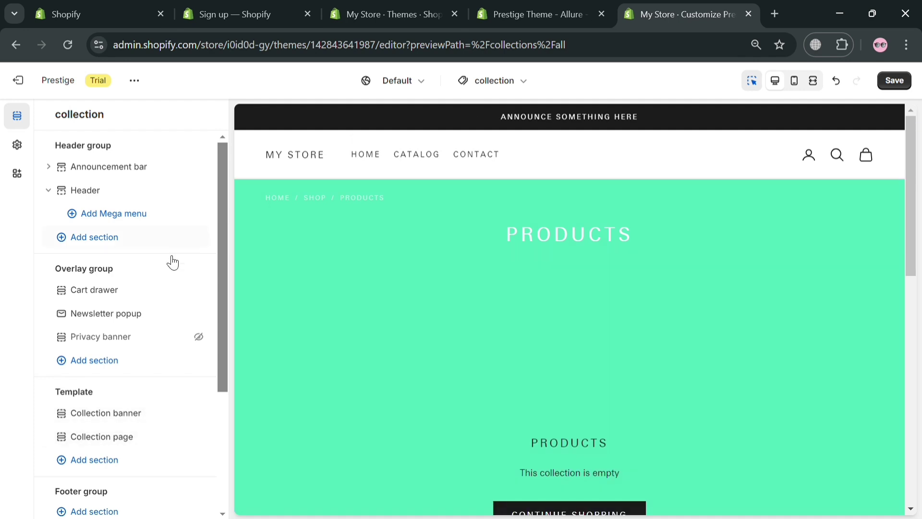
# Step: Switch the editor to the Home page and open the Featured collections Collection block settings
pyautogui.click(504, 83)
pyautogui.click(479, 137)
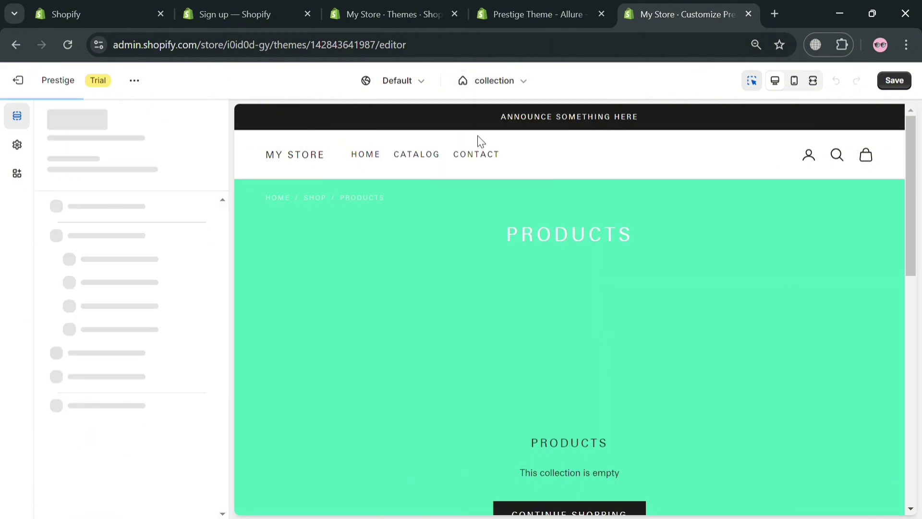
pyautogui.scroll(-6, 518, 336)
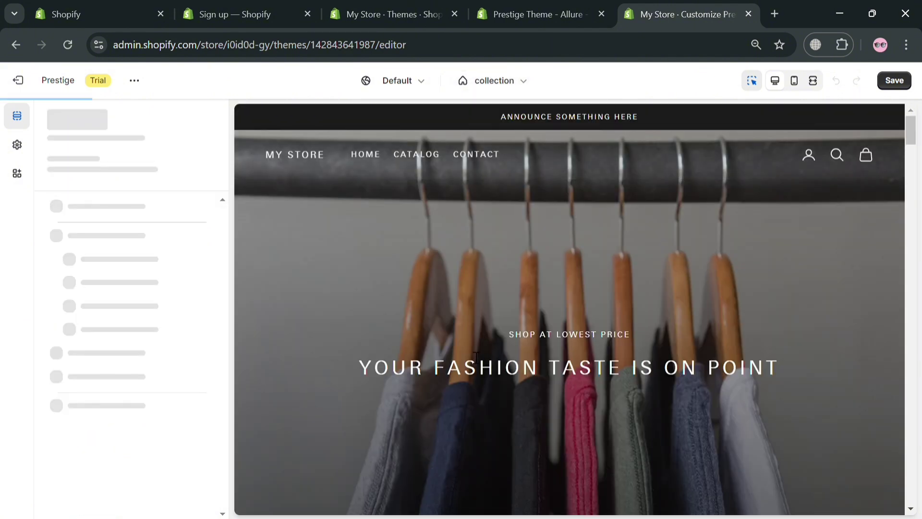
pyautogui.scroll(-10, 482, 355)
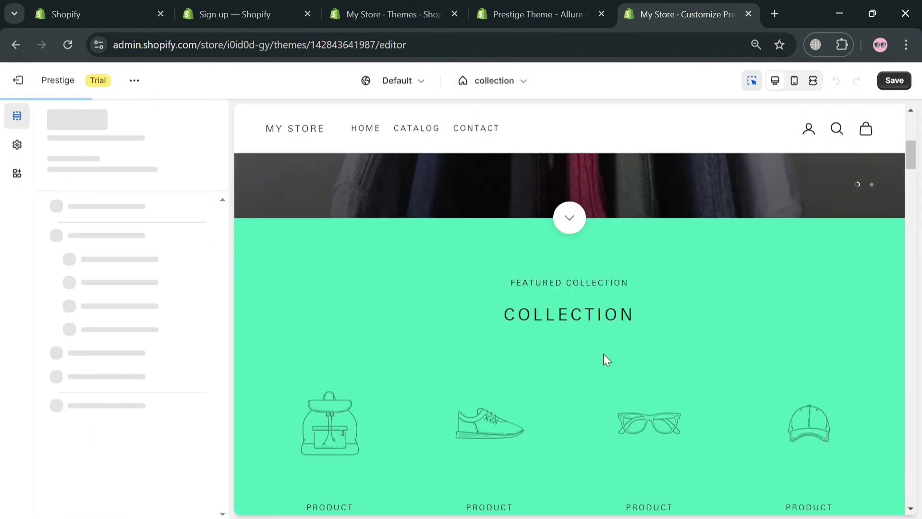
pyautogui.scroll(5, 557, 346)
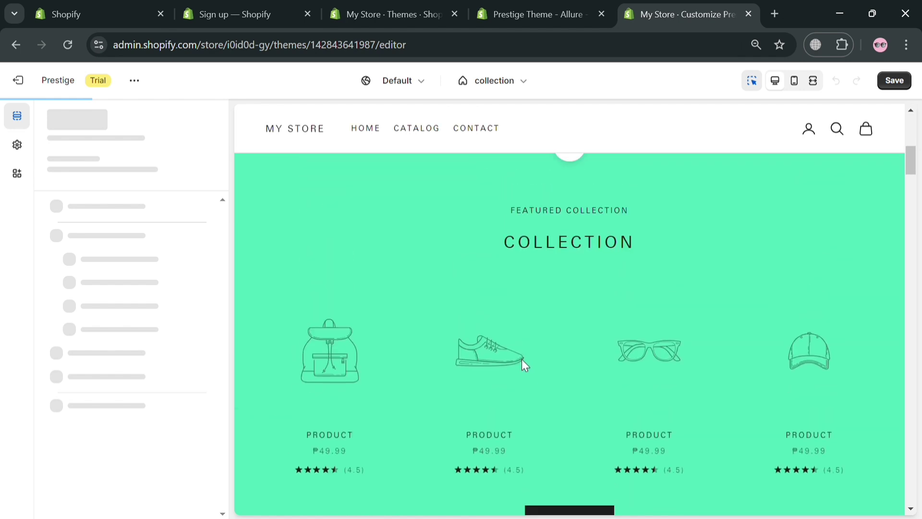
pyautogui.click(313, 384)
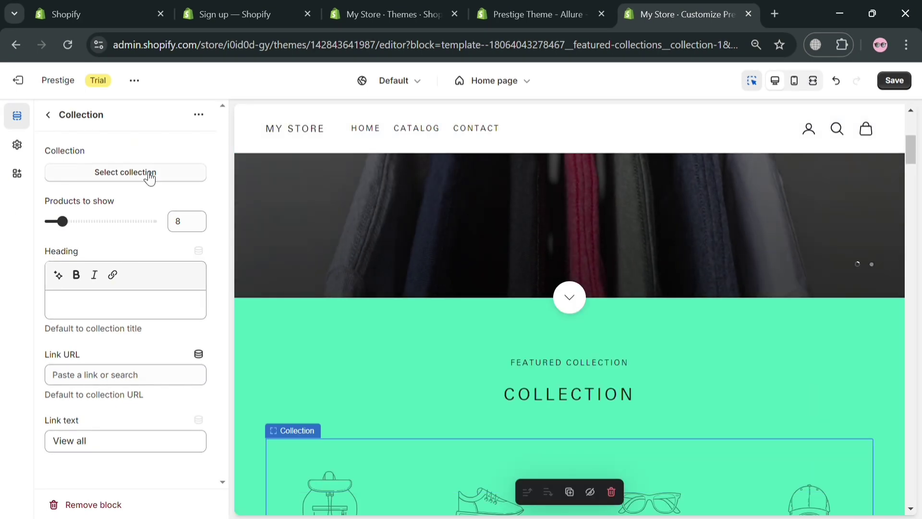
# Step: Check the block's collection picker, offering only Home page, and abandon creating a new collection
pyautogui.click(150, 175)
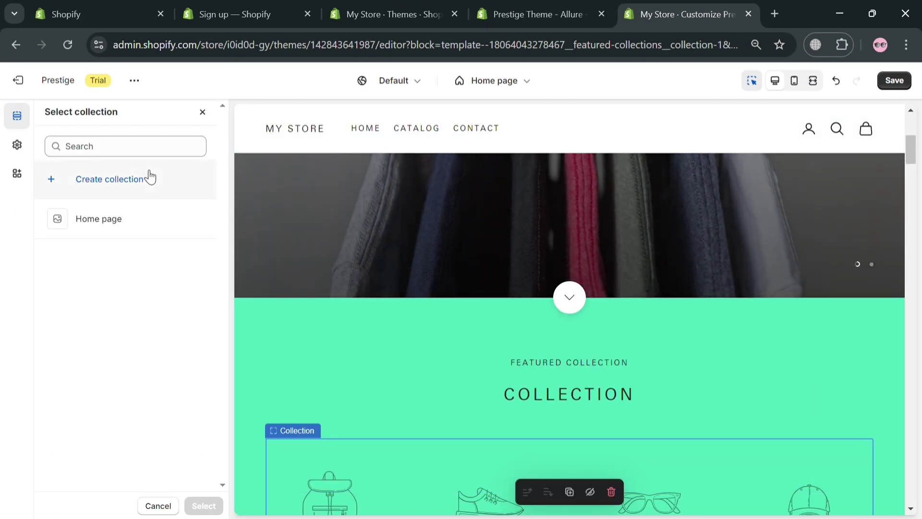
pyautogui.click(146, 177)
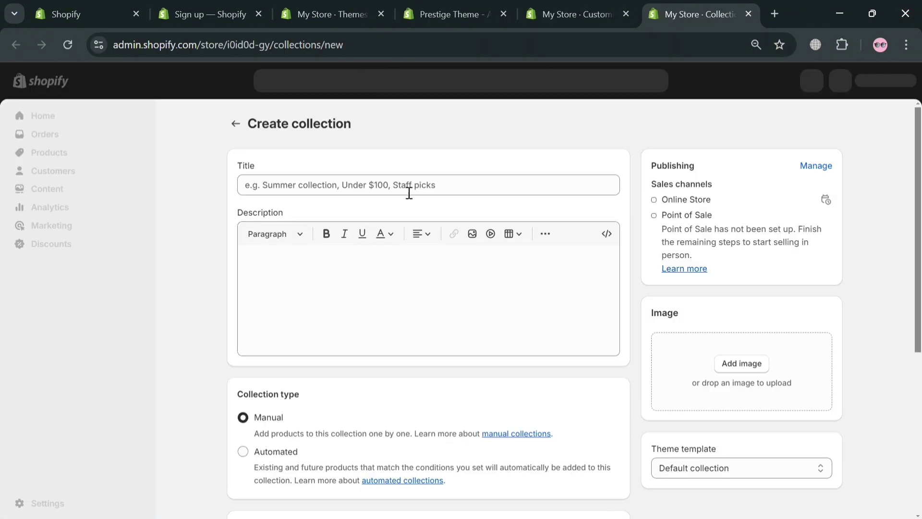
pyautogui.scroll(-4, 511, 387)
pyautogui.scroll(-1, 499, 388)
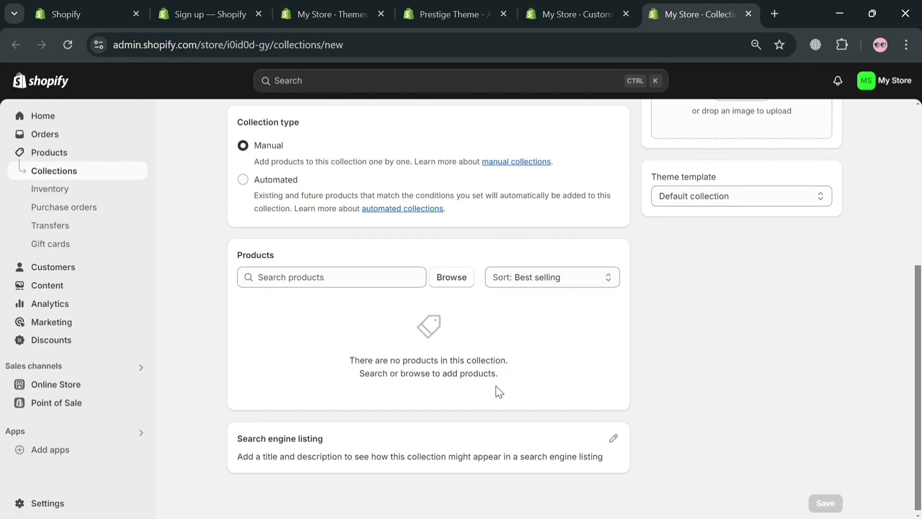
pyautogui.scroll(5, 496, 389)
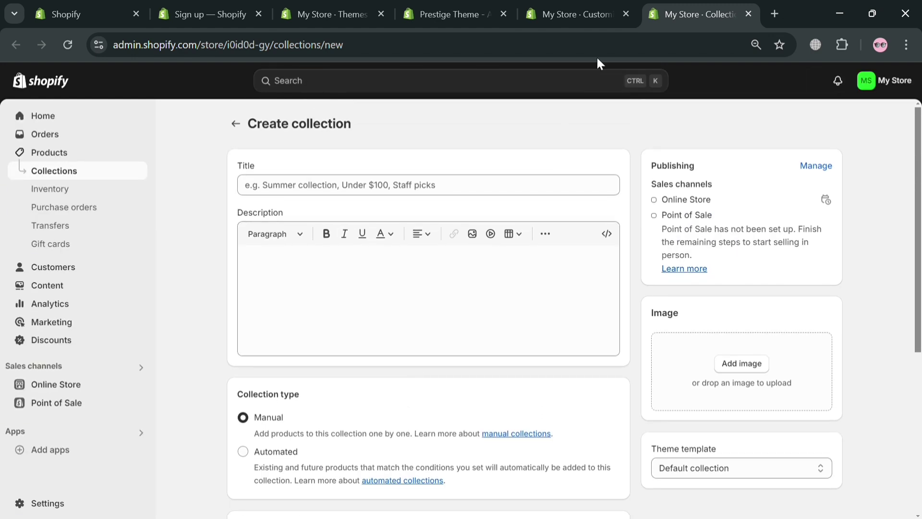
pyautogui.click(747, 15)
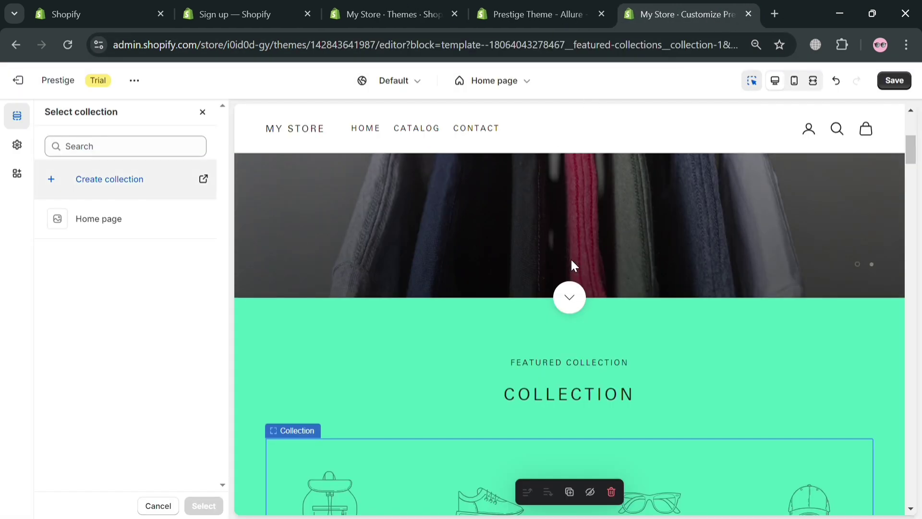
pyautogui.scroll(-4, 570, 261)
pyautogui.scroll(-8, 660, 294)
pyautogui.scroll(14, 705, 346)
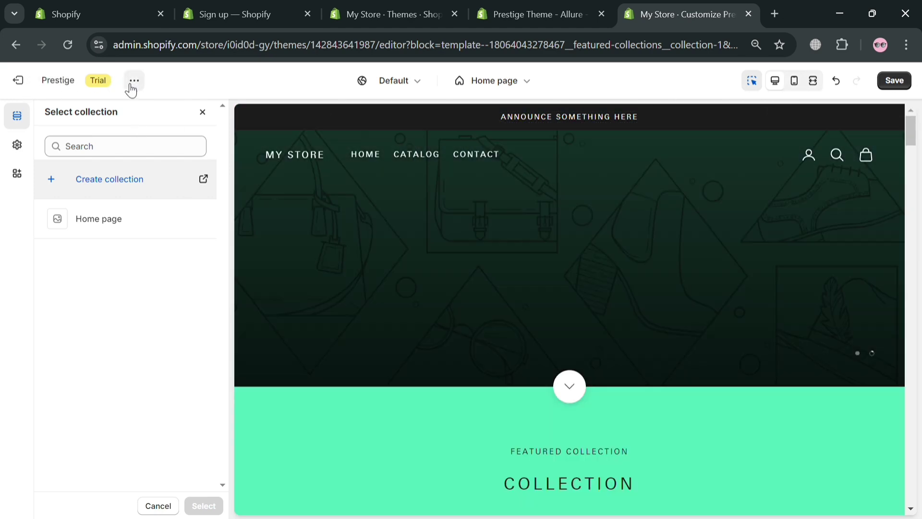
pyautogui.click(132, 86)
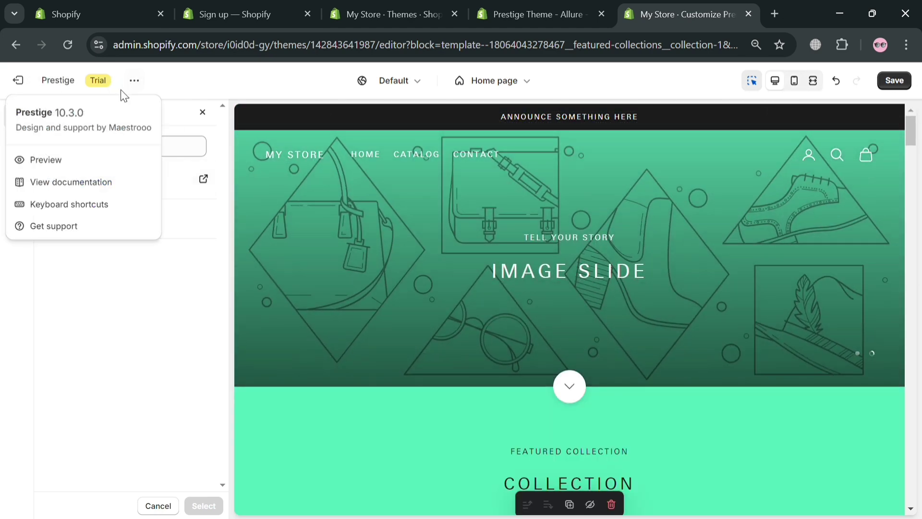
# Step: Save the theme, check the live storefront preview, and return to the Prestige page ($380 USD)
pyautogui.click(903, 82)
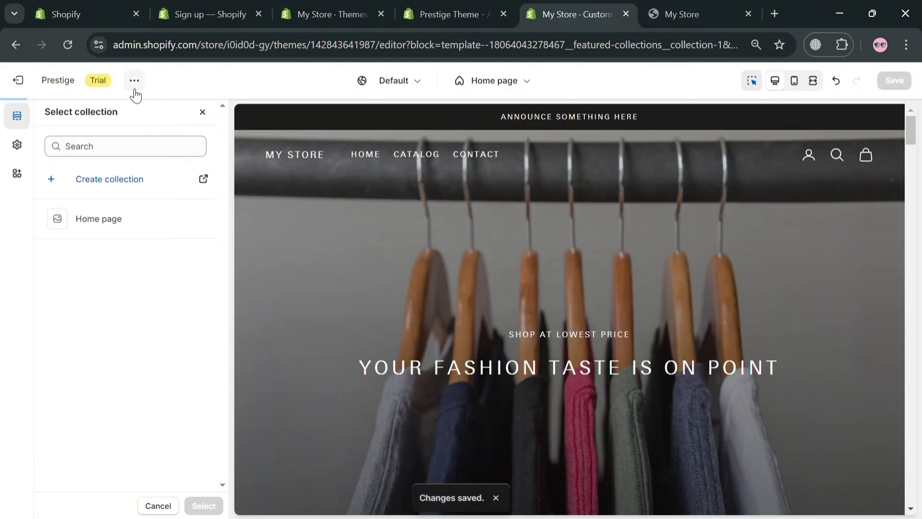
pyautogui.click(134, 82)
pyautogui.click(93, 167)
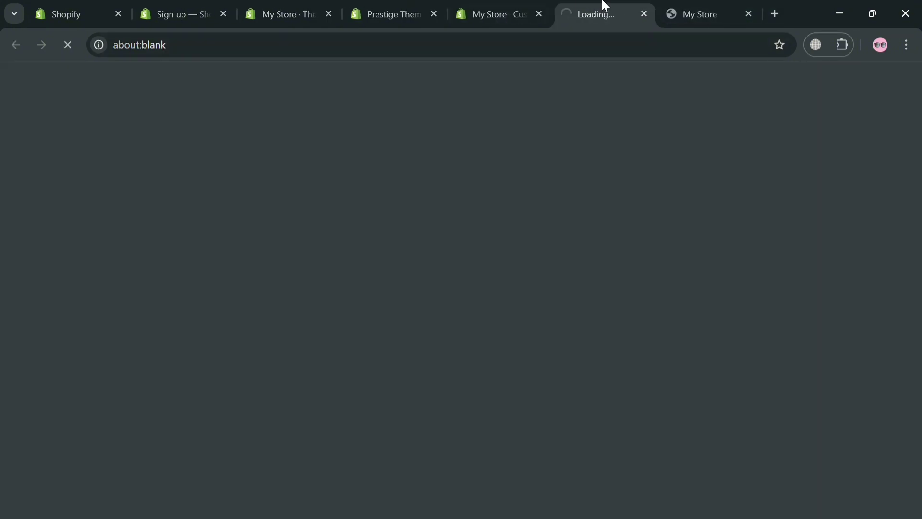
pyautogui.click(749, 13)
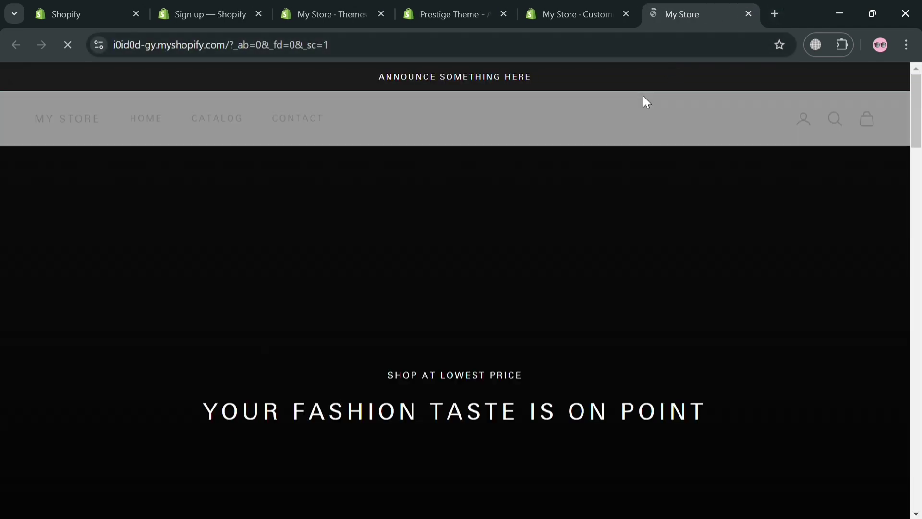
pyautogui.scroll(-5, 544, 310)
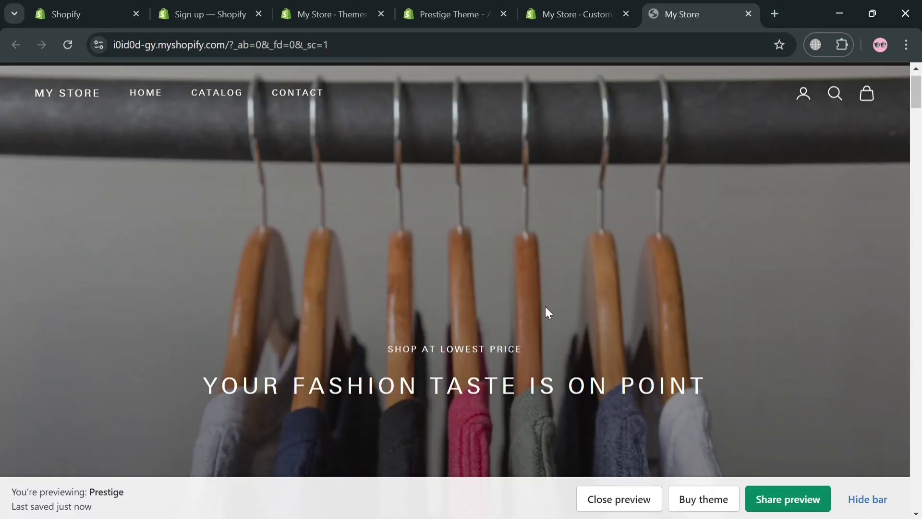
pyautogui.scroll(5, 572, 284)
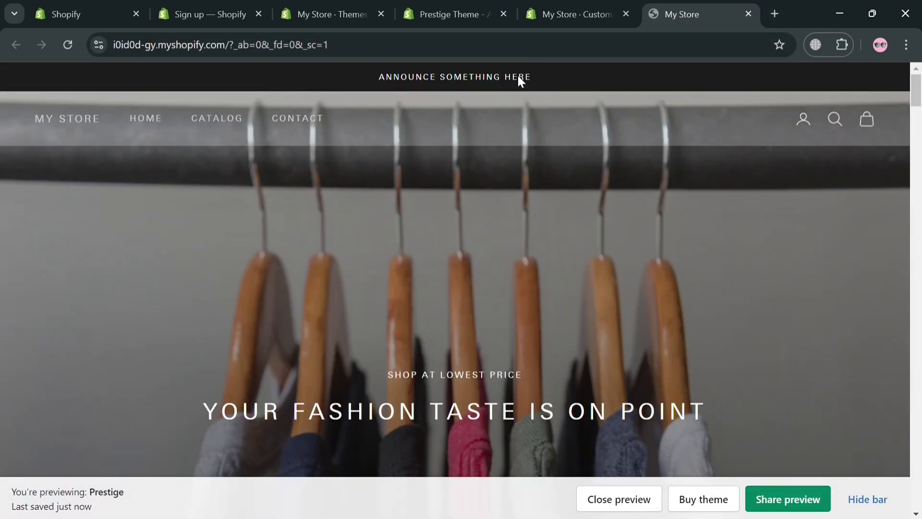
pyautogui.click(599, 5)
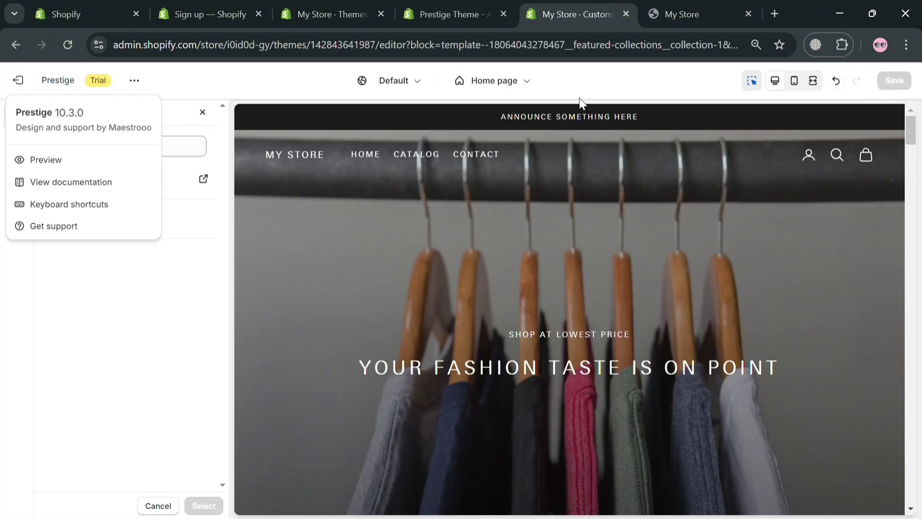
pyautogui.click(469, 9)
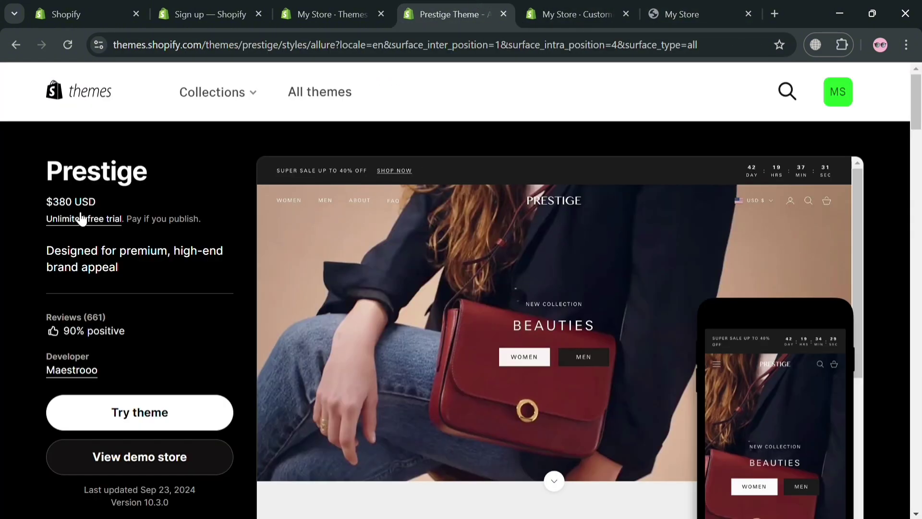